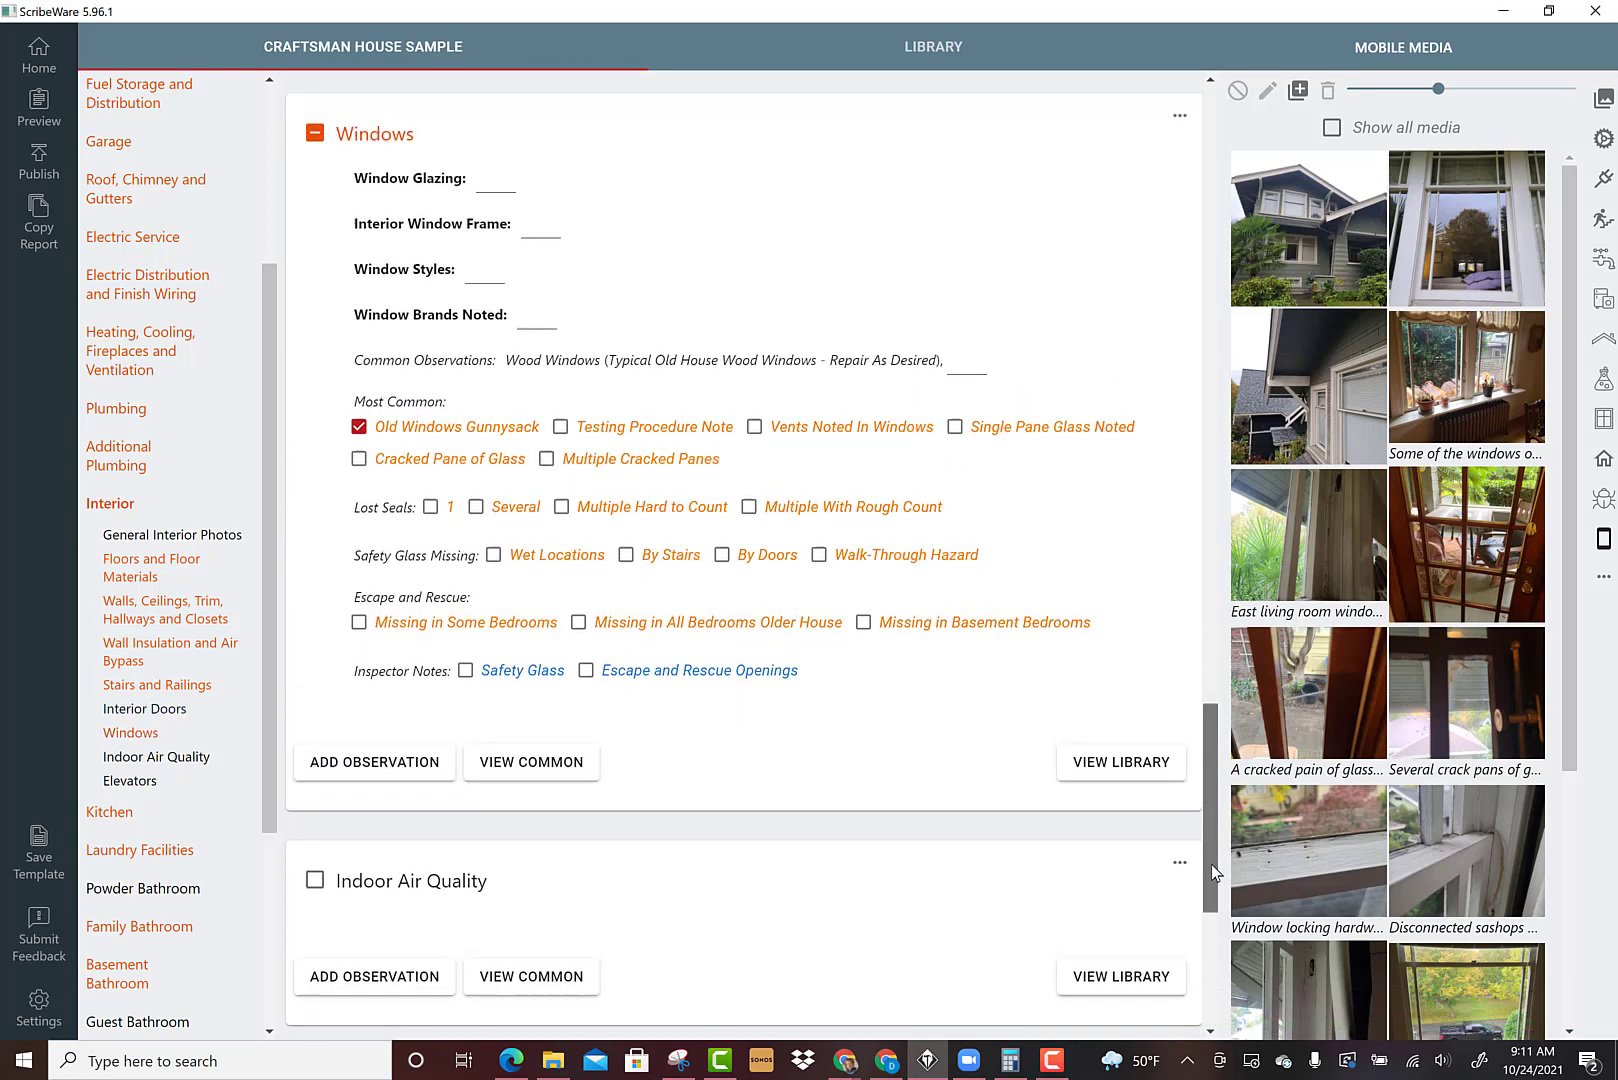
# Clear and re-add the Old Windows Gunnysack observation in the Windows section, keeping "Some" as its quantity wording
pyautogui.click(358, 428)
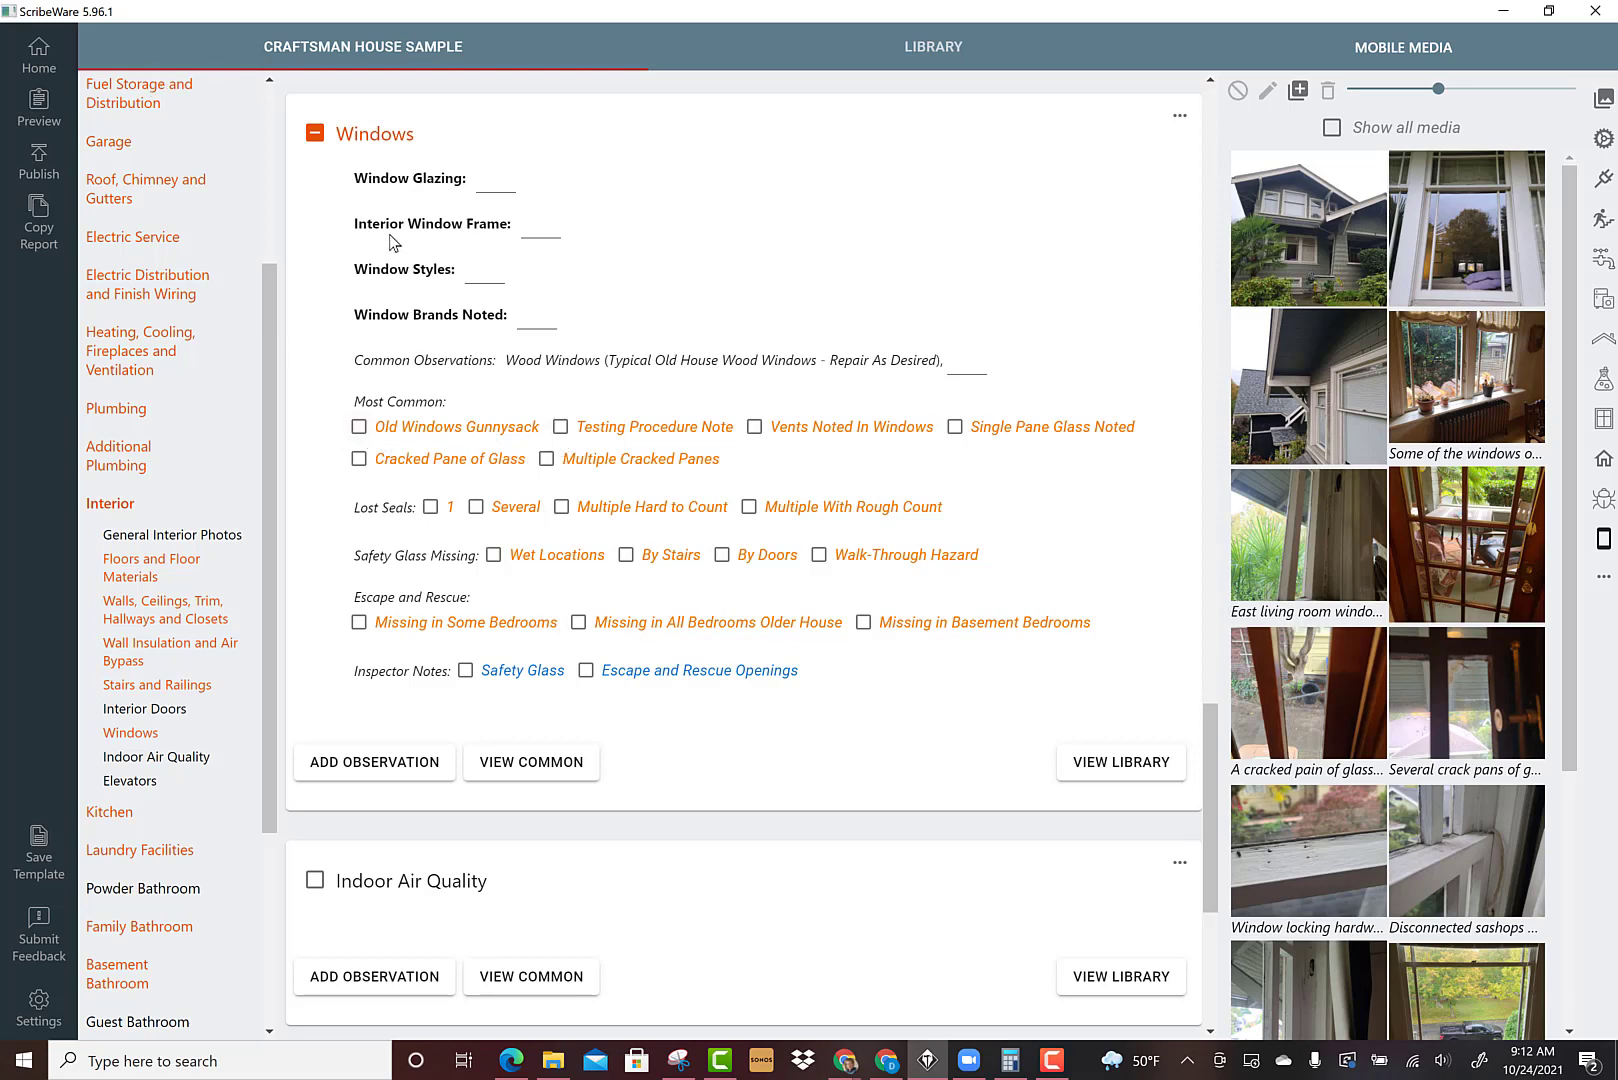
pyautogui.click(360, 428)
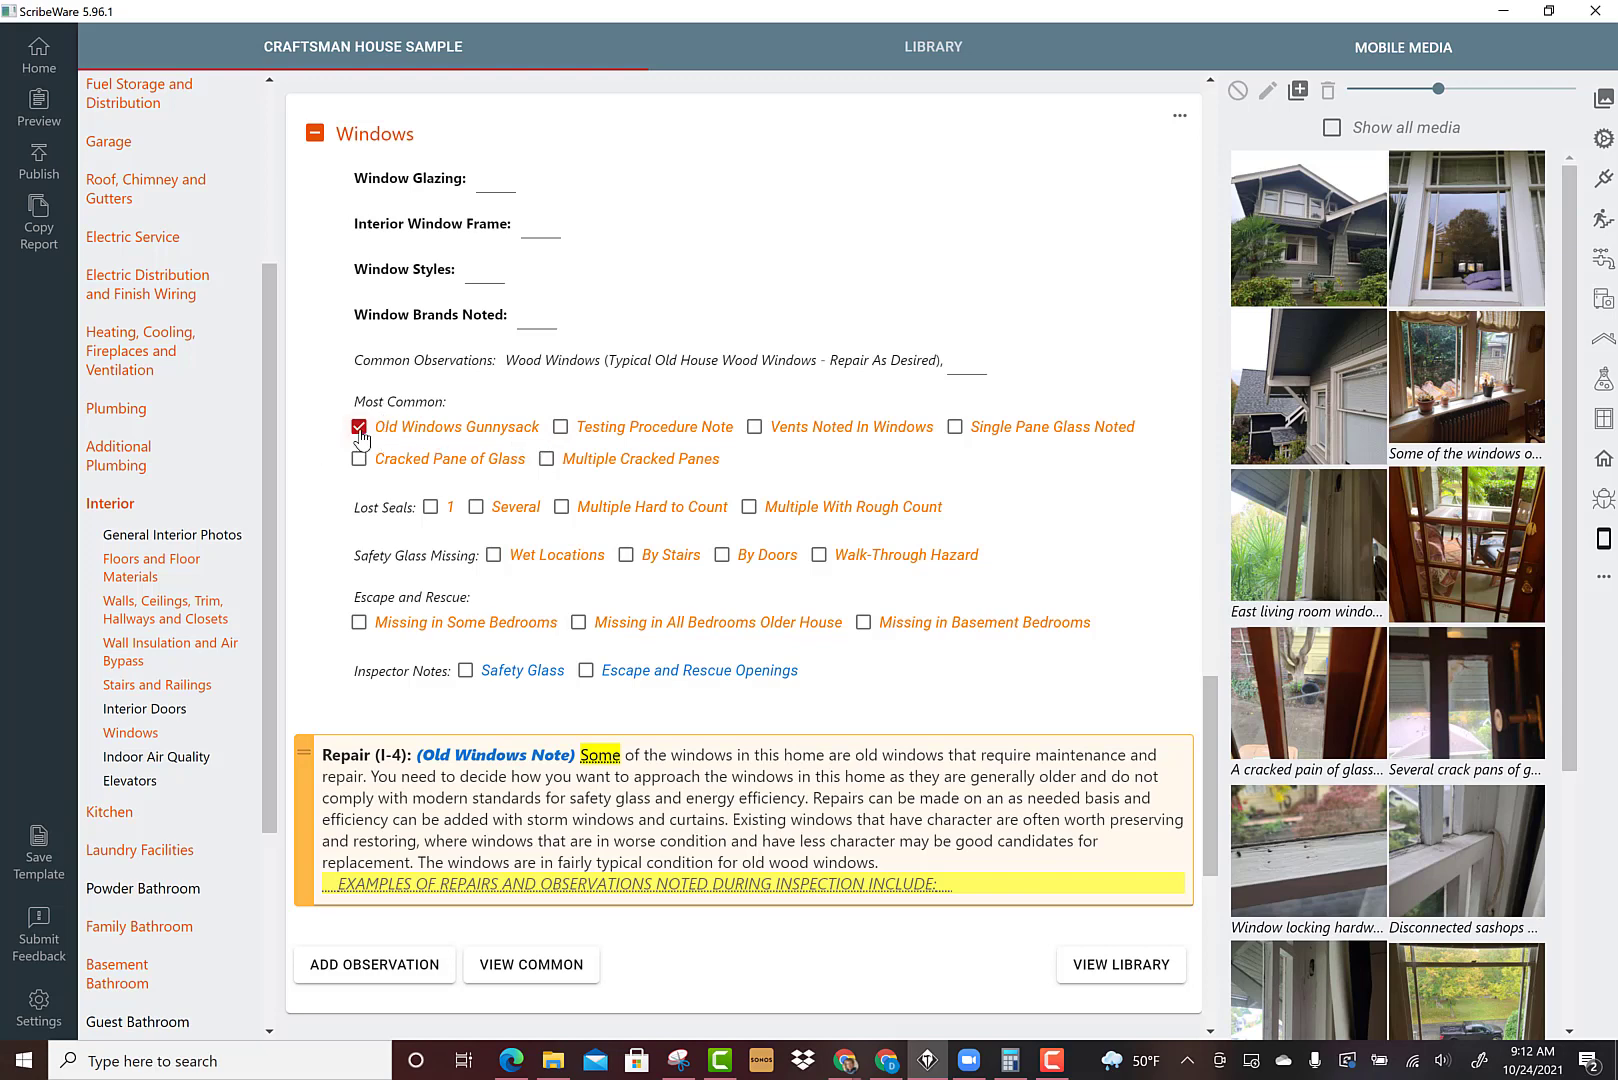
pyautogui.moveTo(1205, 751); pyautogui.dragTo(1205, 796)
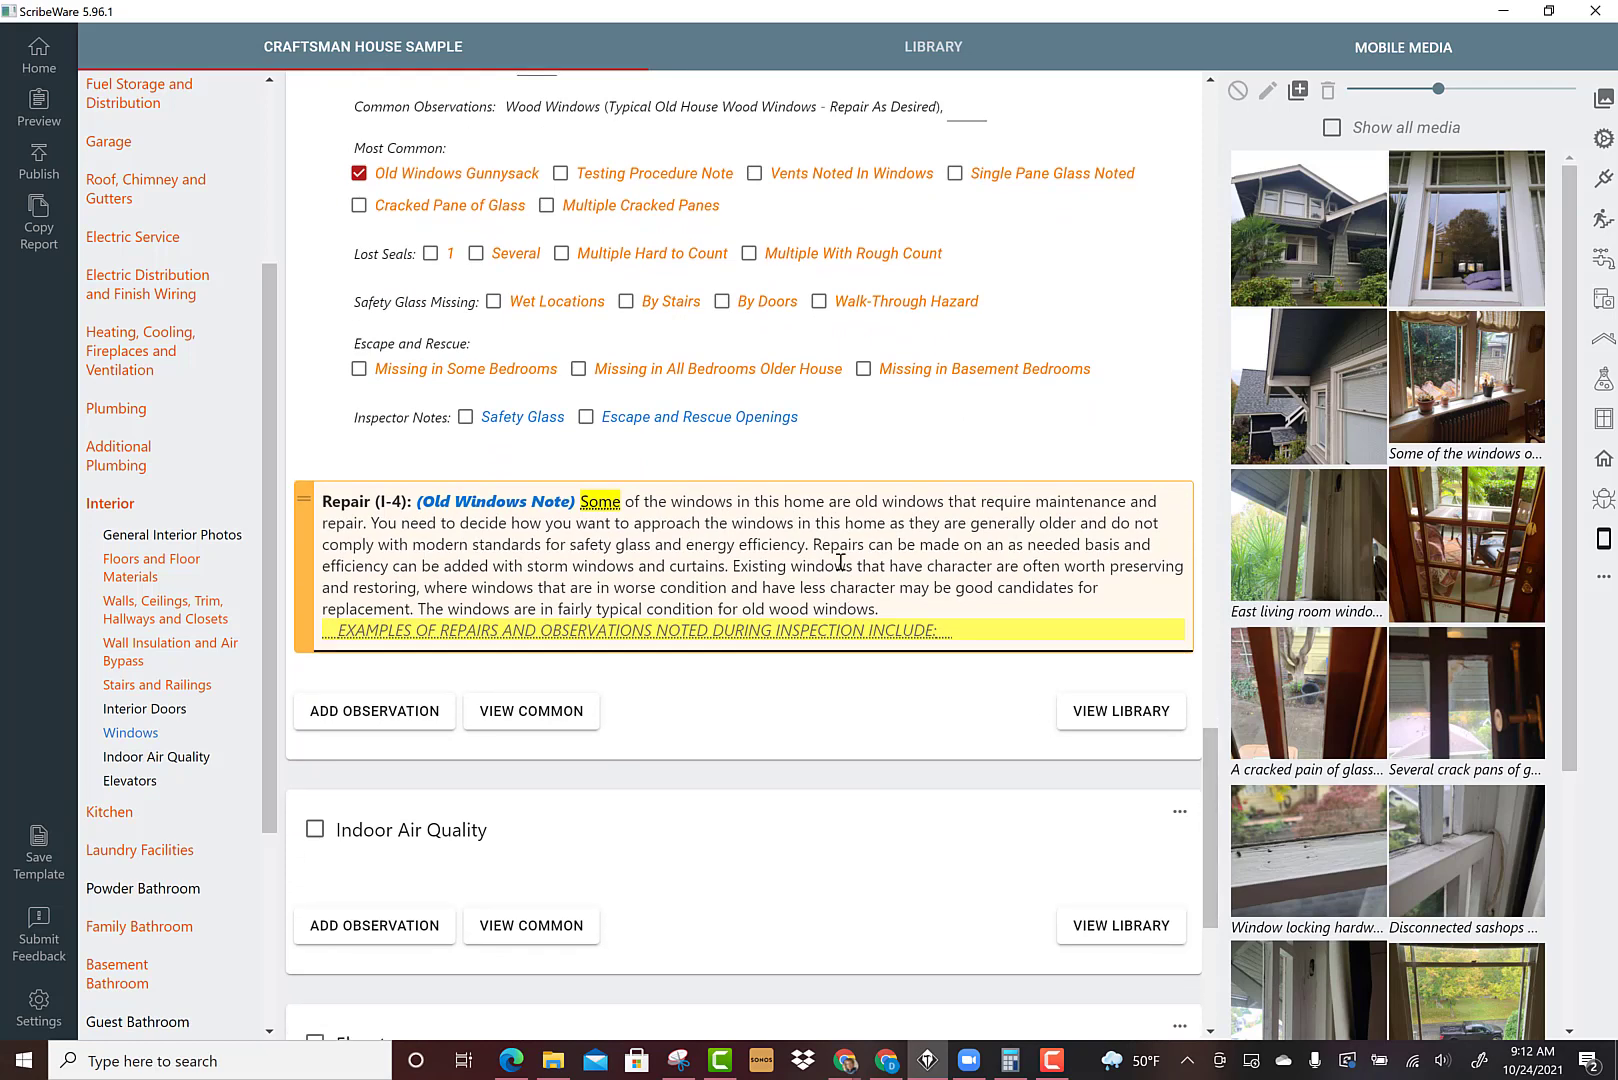
pyautogui.click(600, 511)
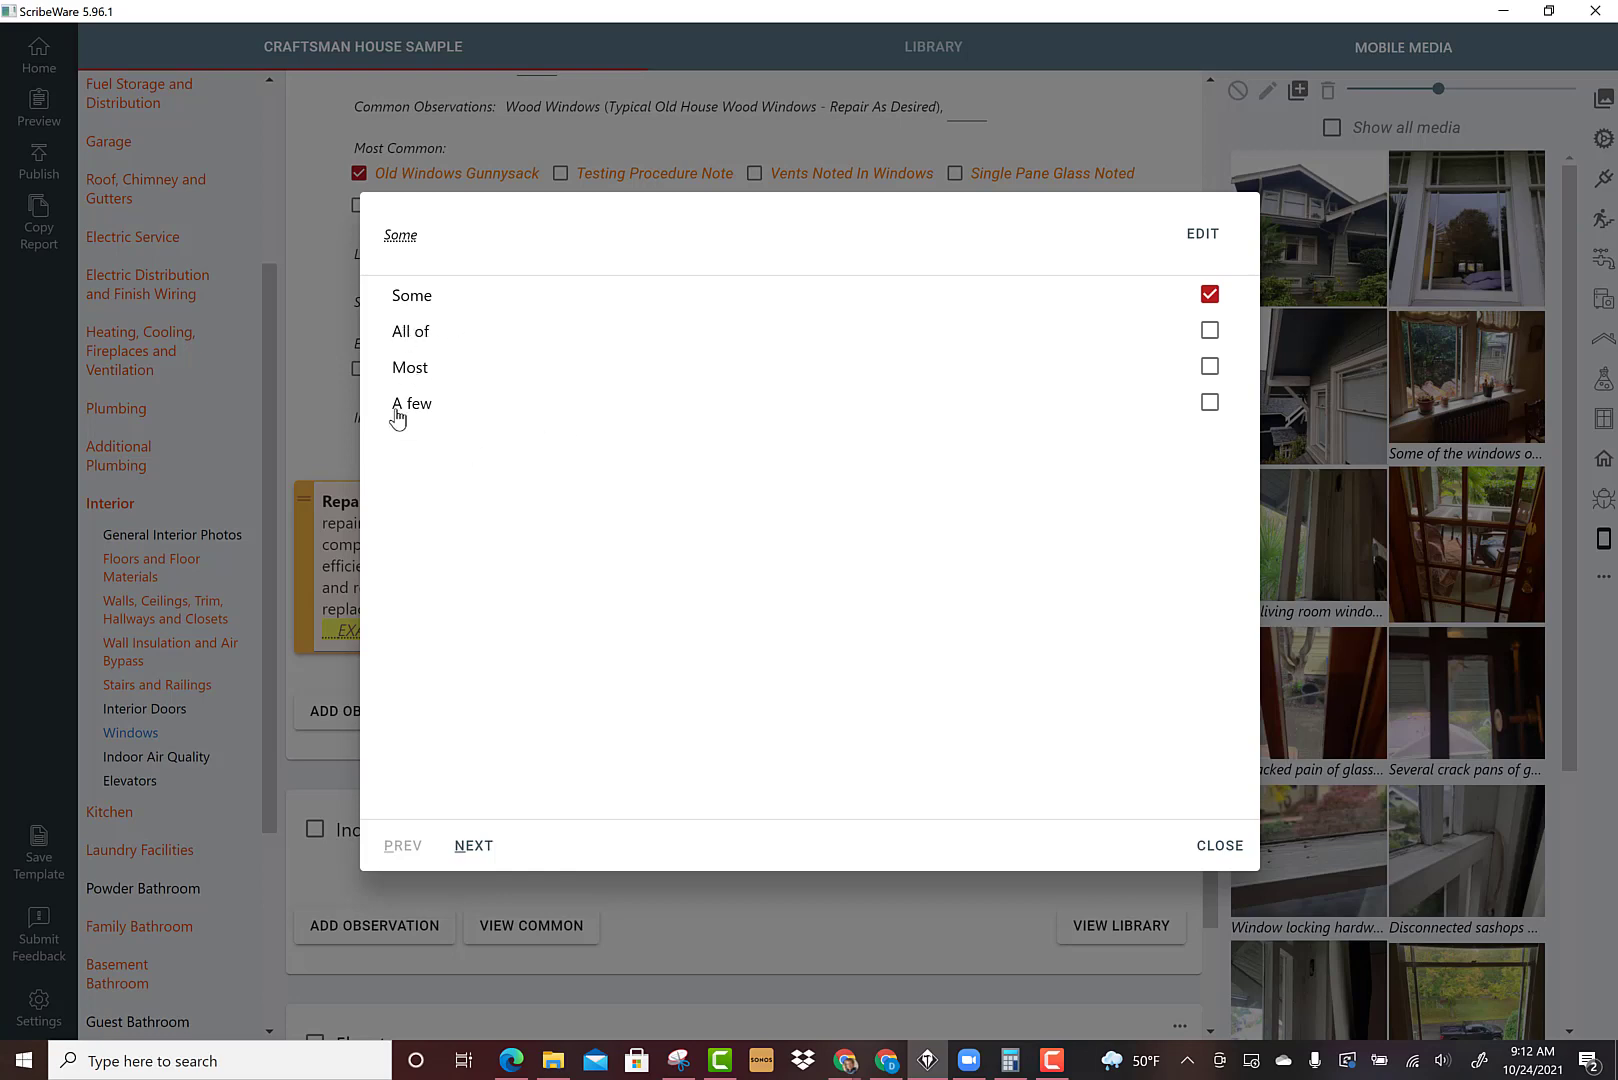
pyautogui.click(1222, 847)
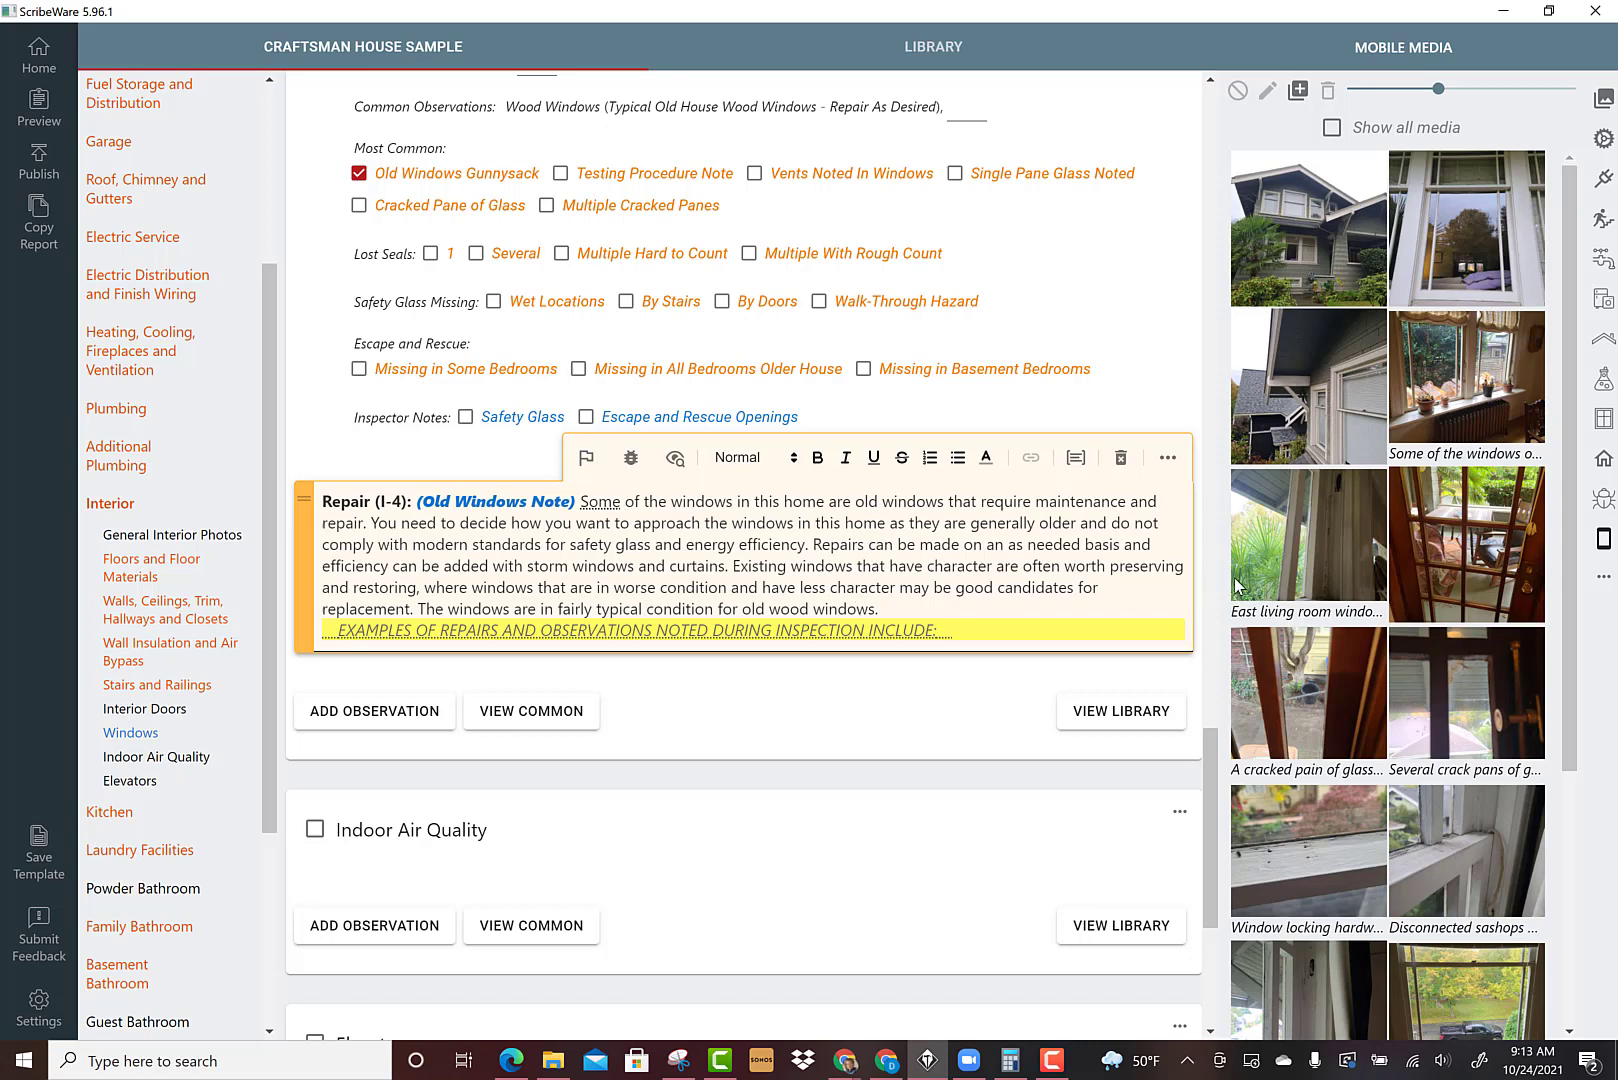
# Remove the word "wood" from the last sentence of the Old Windows note and update the observation in the library
pyautogui.scroll(-1, 866, 590)
pyautogui.click(811, 546)
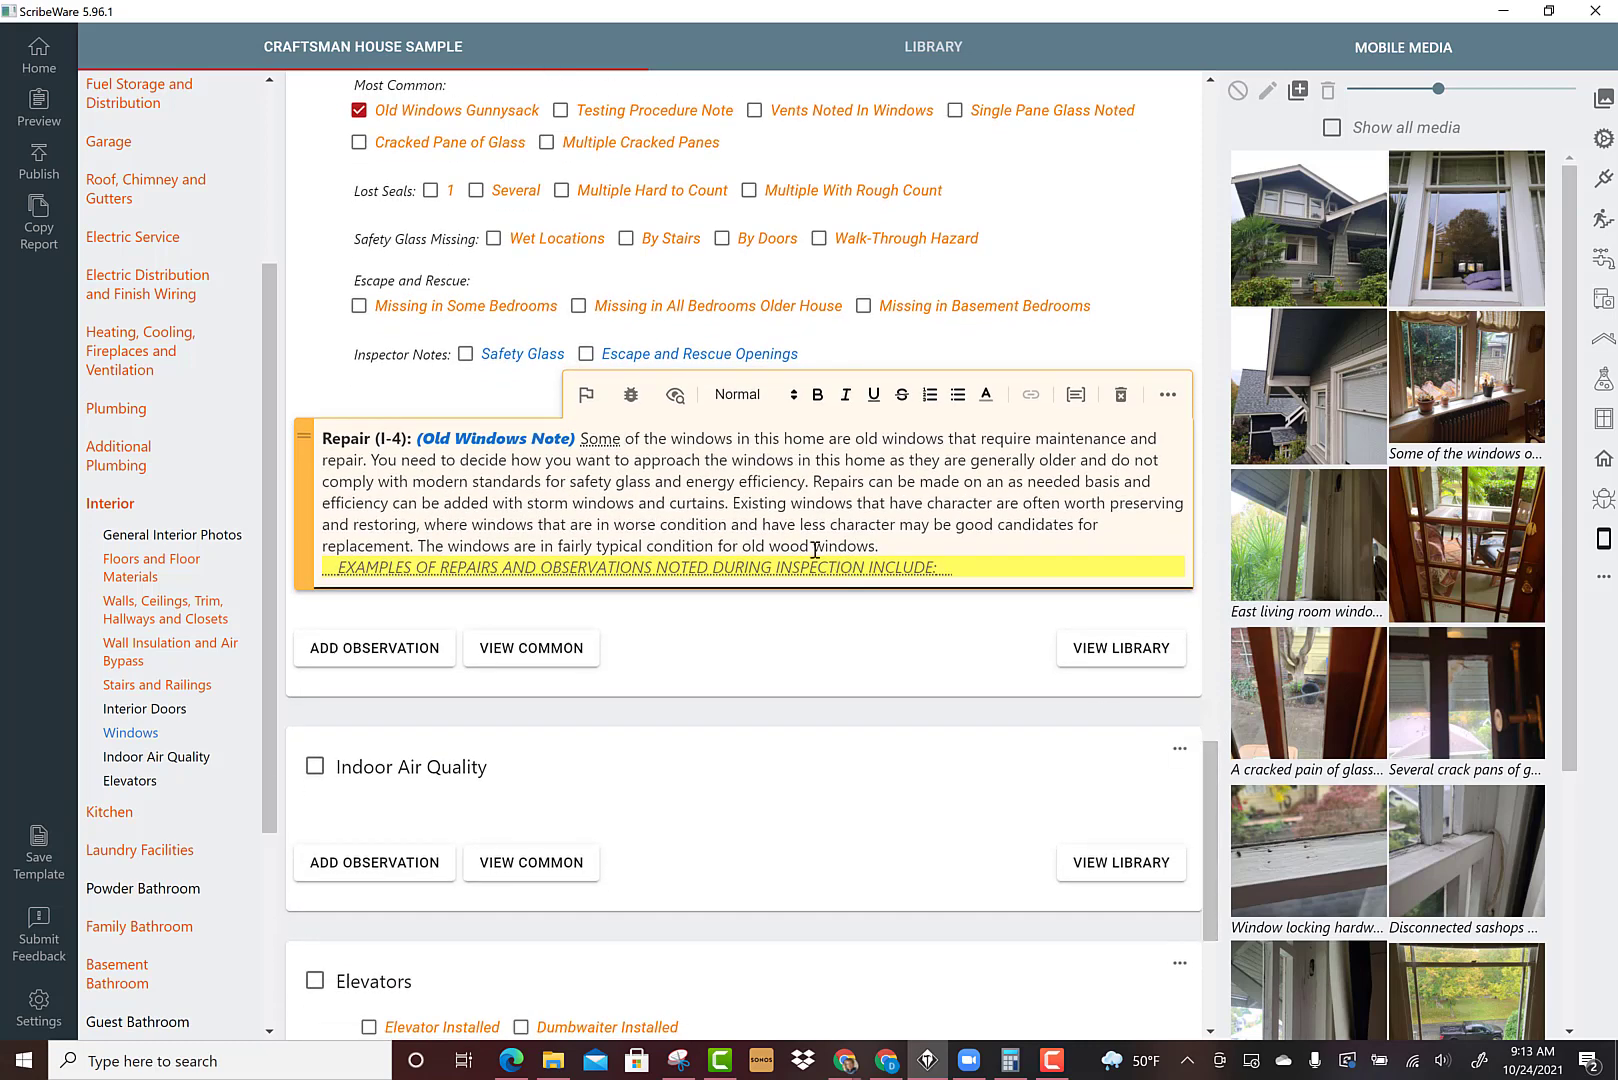
pyautogui.press('BackSpace')
pyautogui.press('BackSpace')
pyautogui.press('BackSpace')
pyautogui.press('BackSpace')
pyautogui.press('BackSpace')
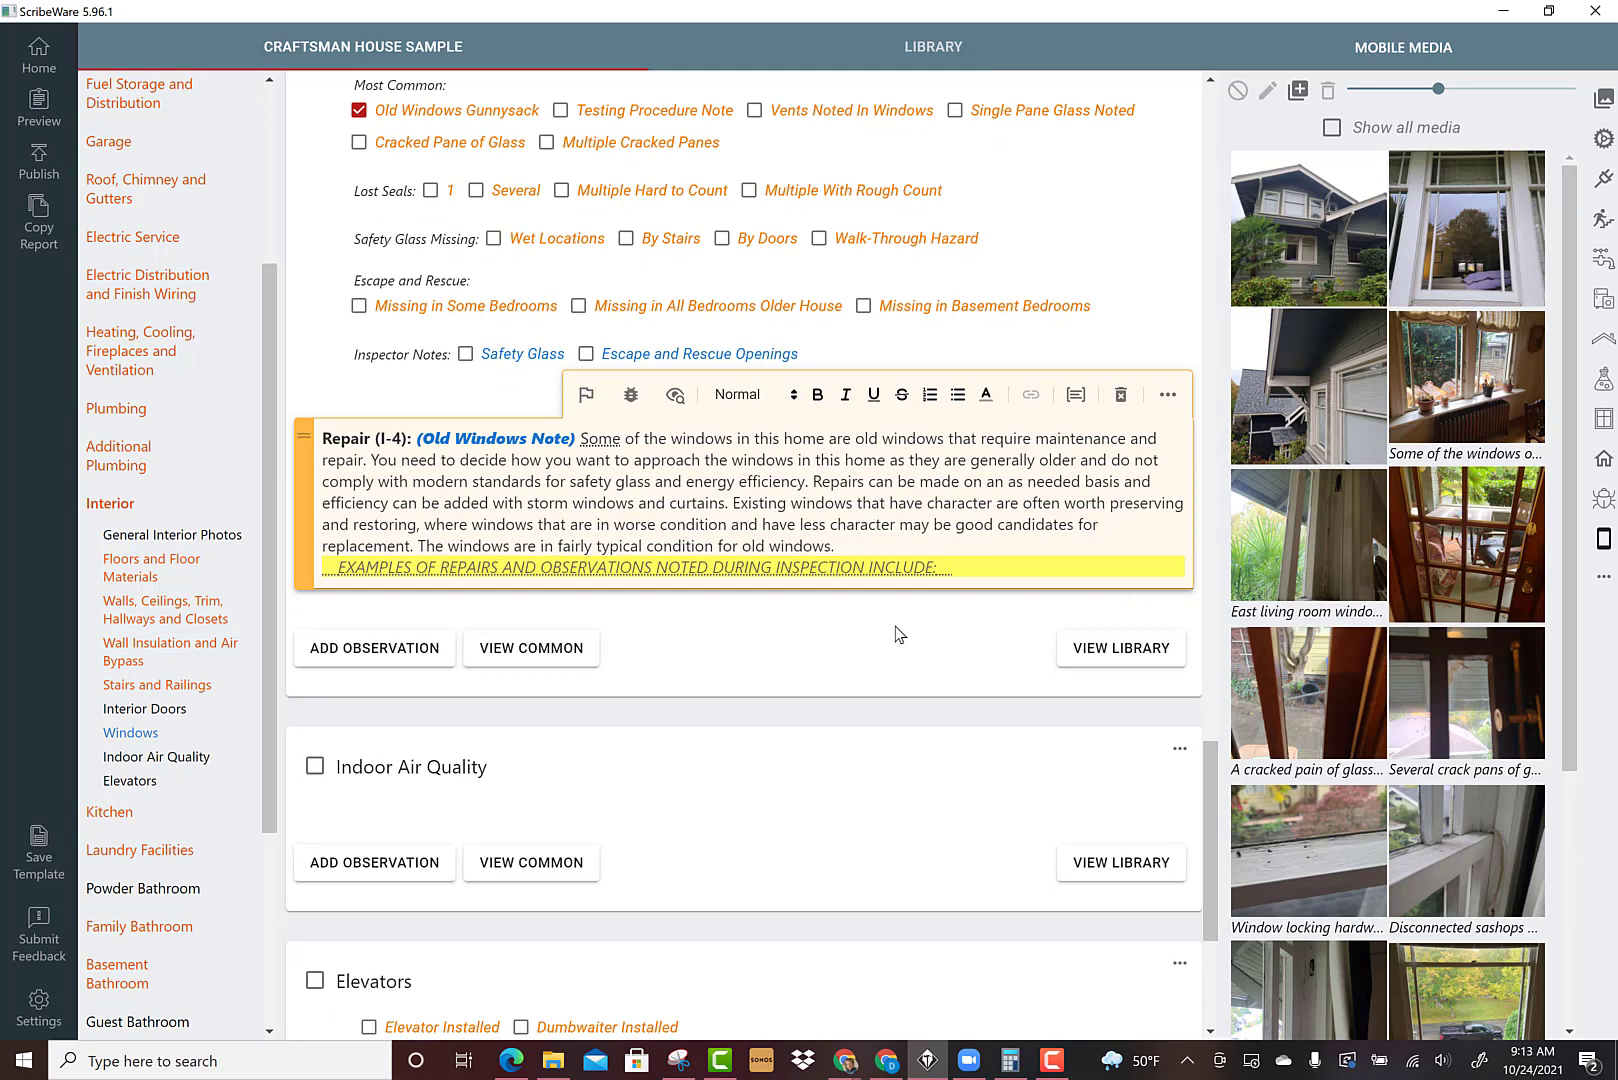
pyautogui.click(1175, 397)
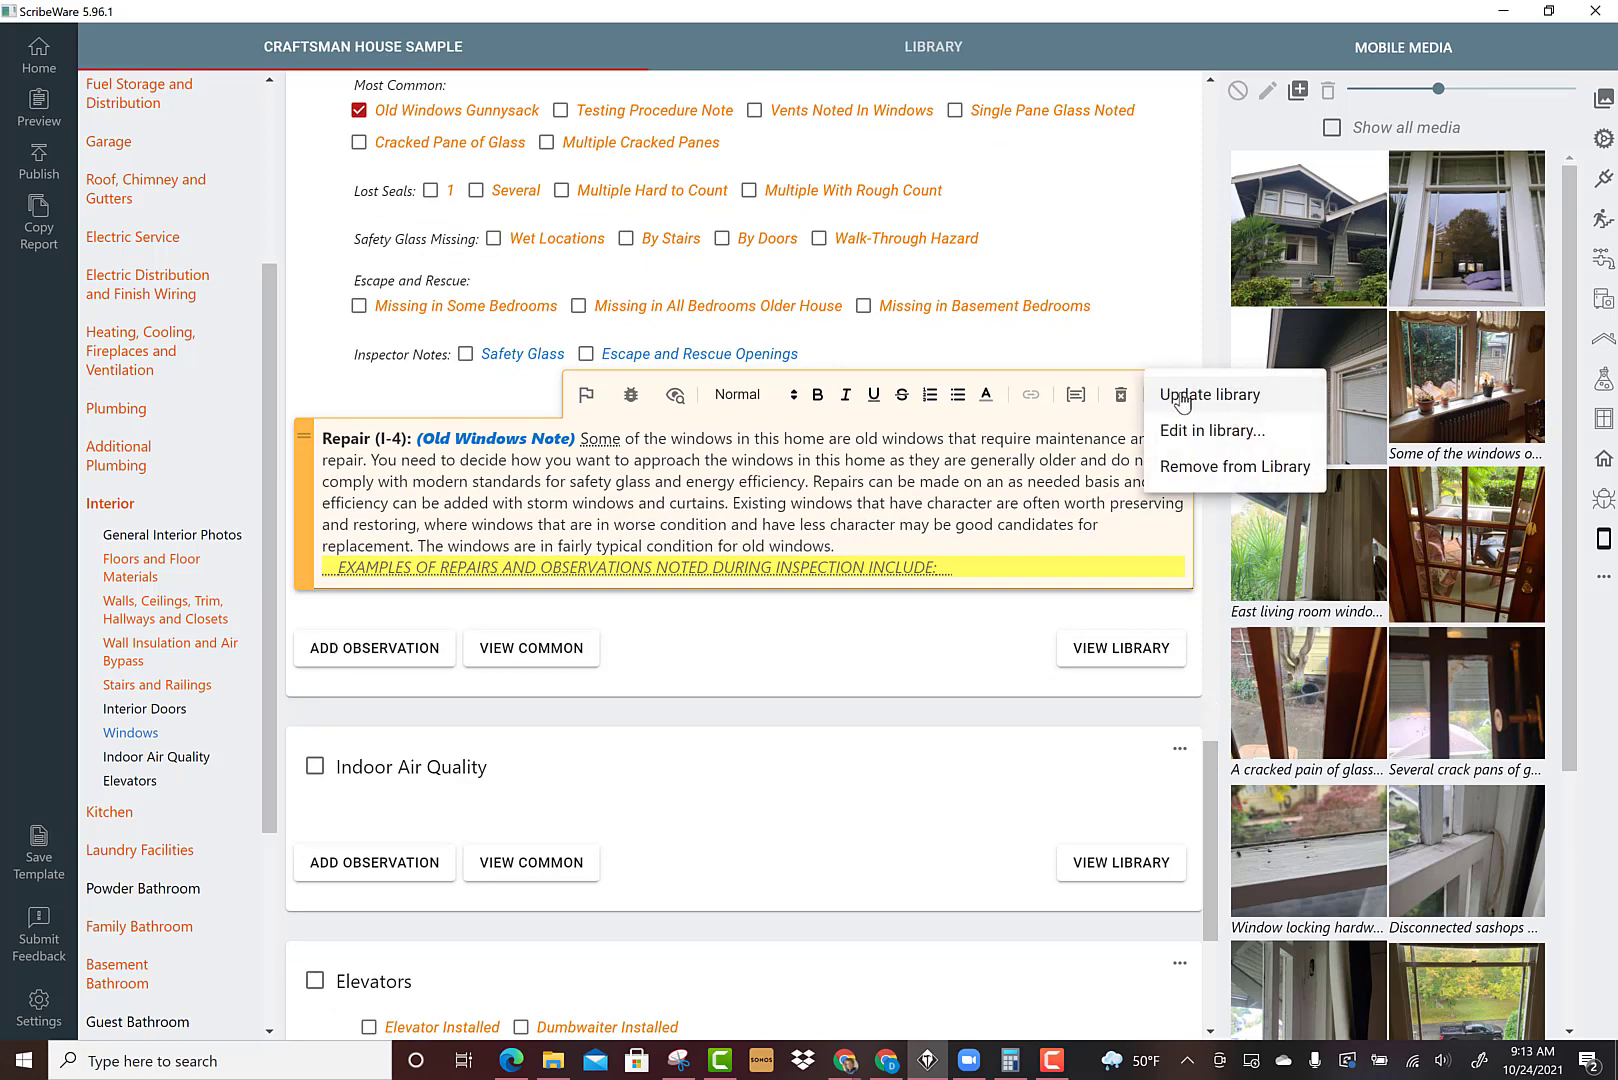
pyautogui.click(1205, 394)
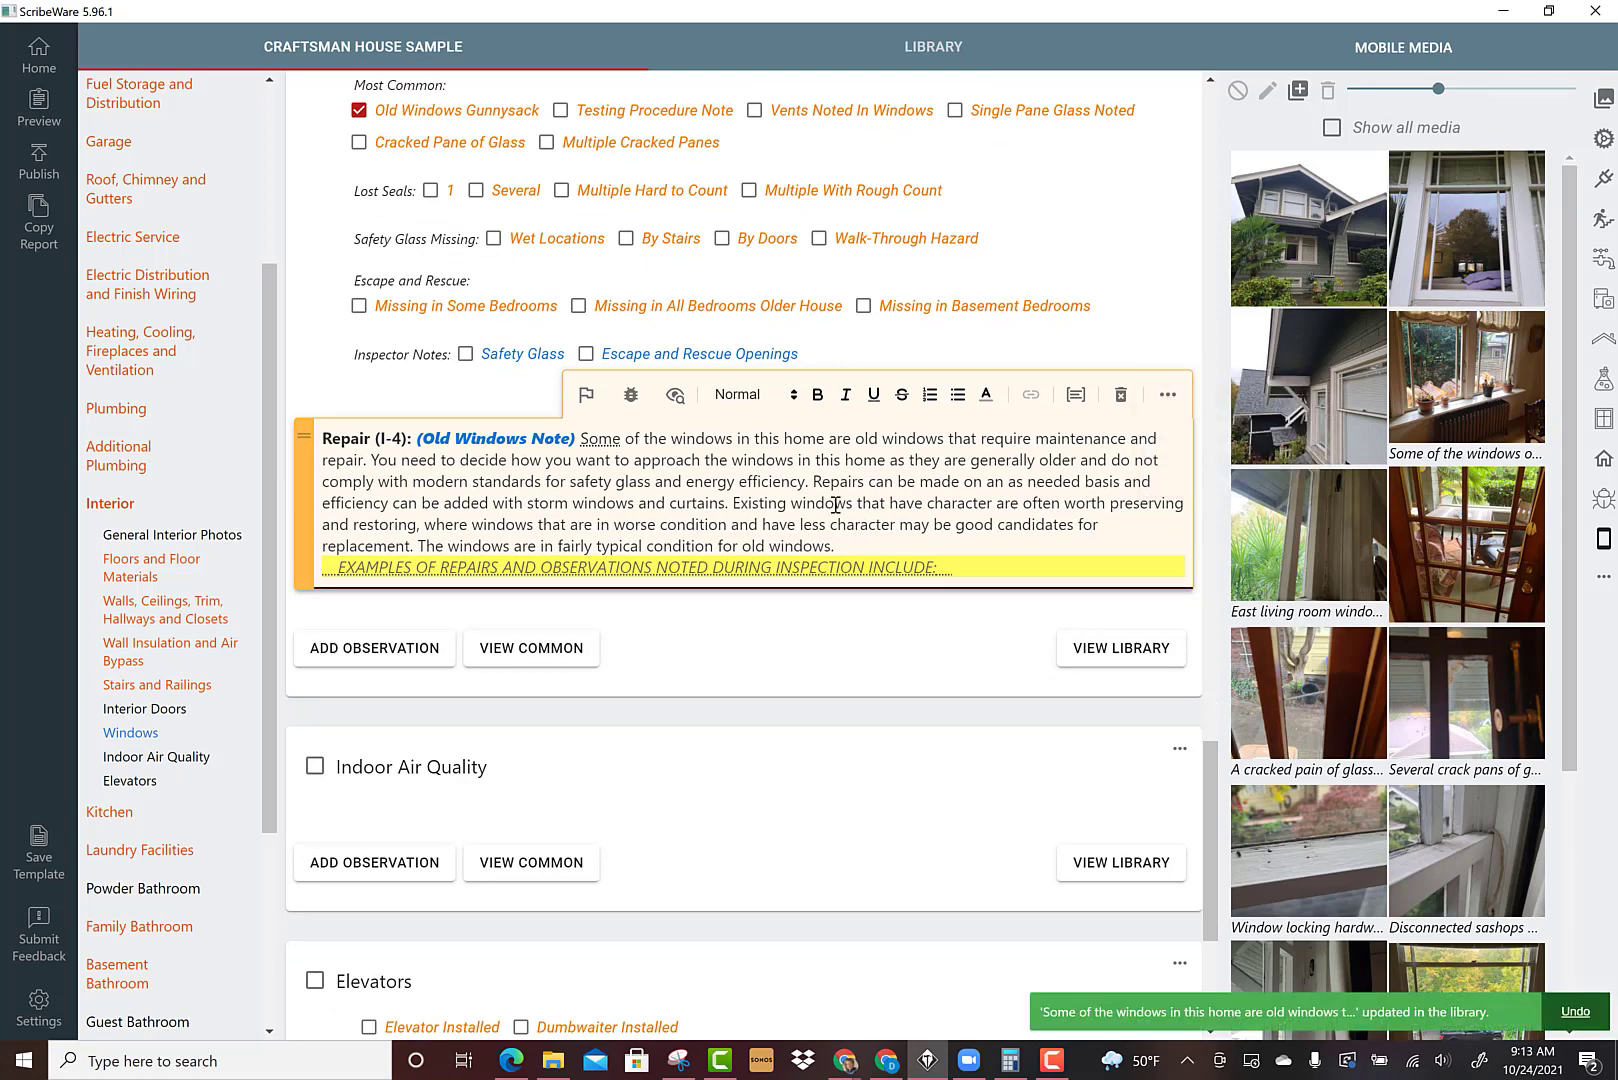
# In the note's repair examples, select the non-operating windows, single pane glass and required safety glazing entries
pyautogui.click(533, 572)
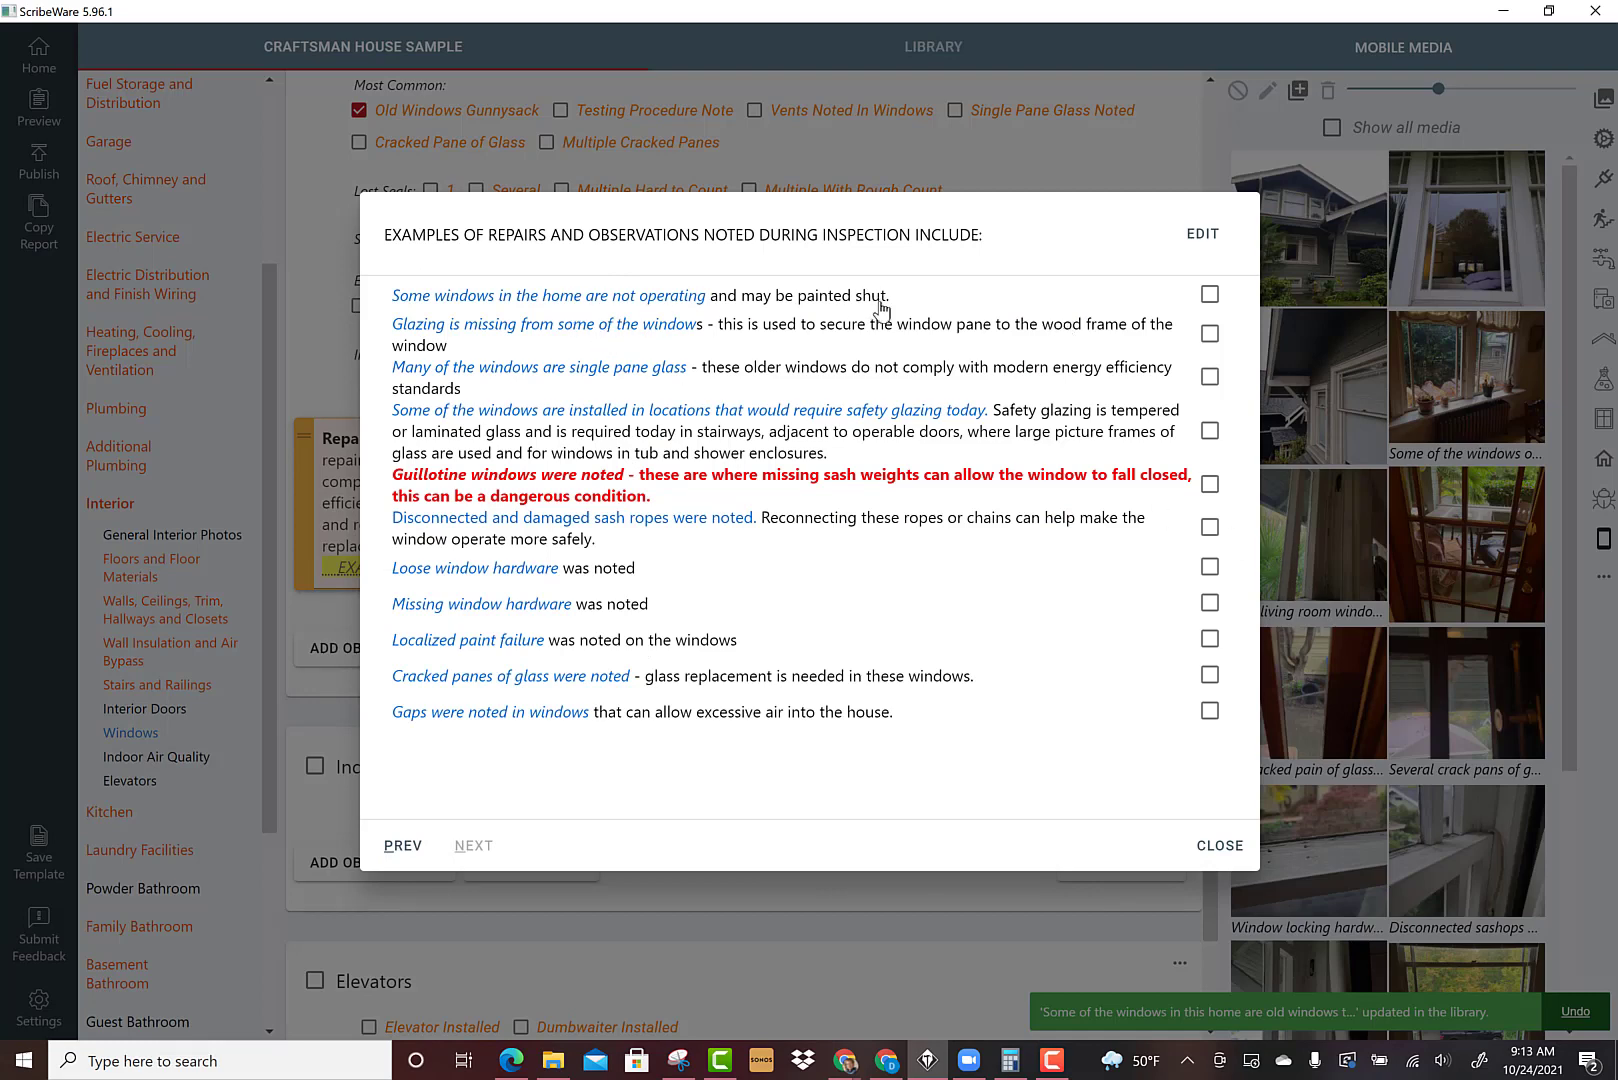
pyautogui.click(817, 306)
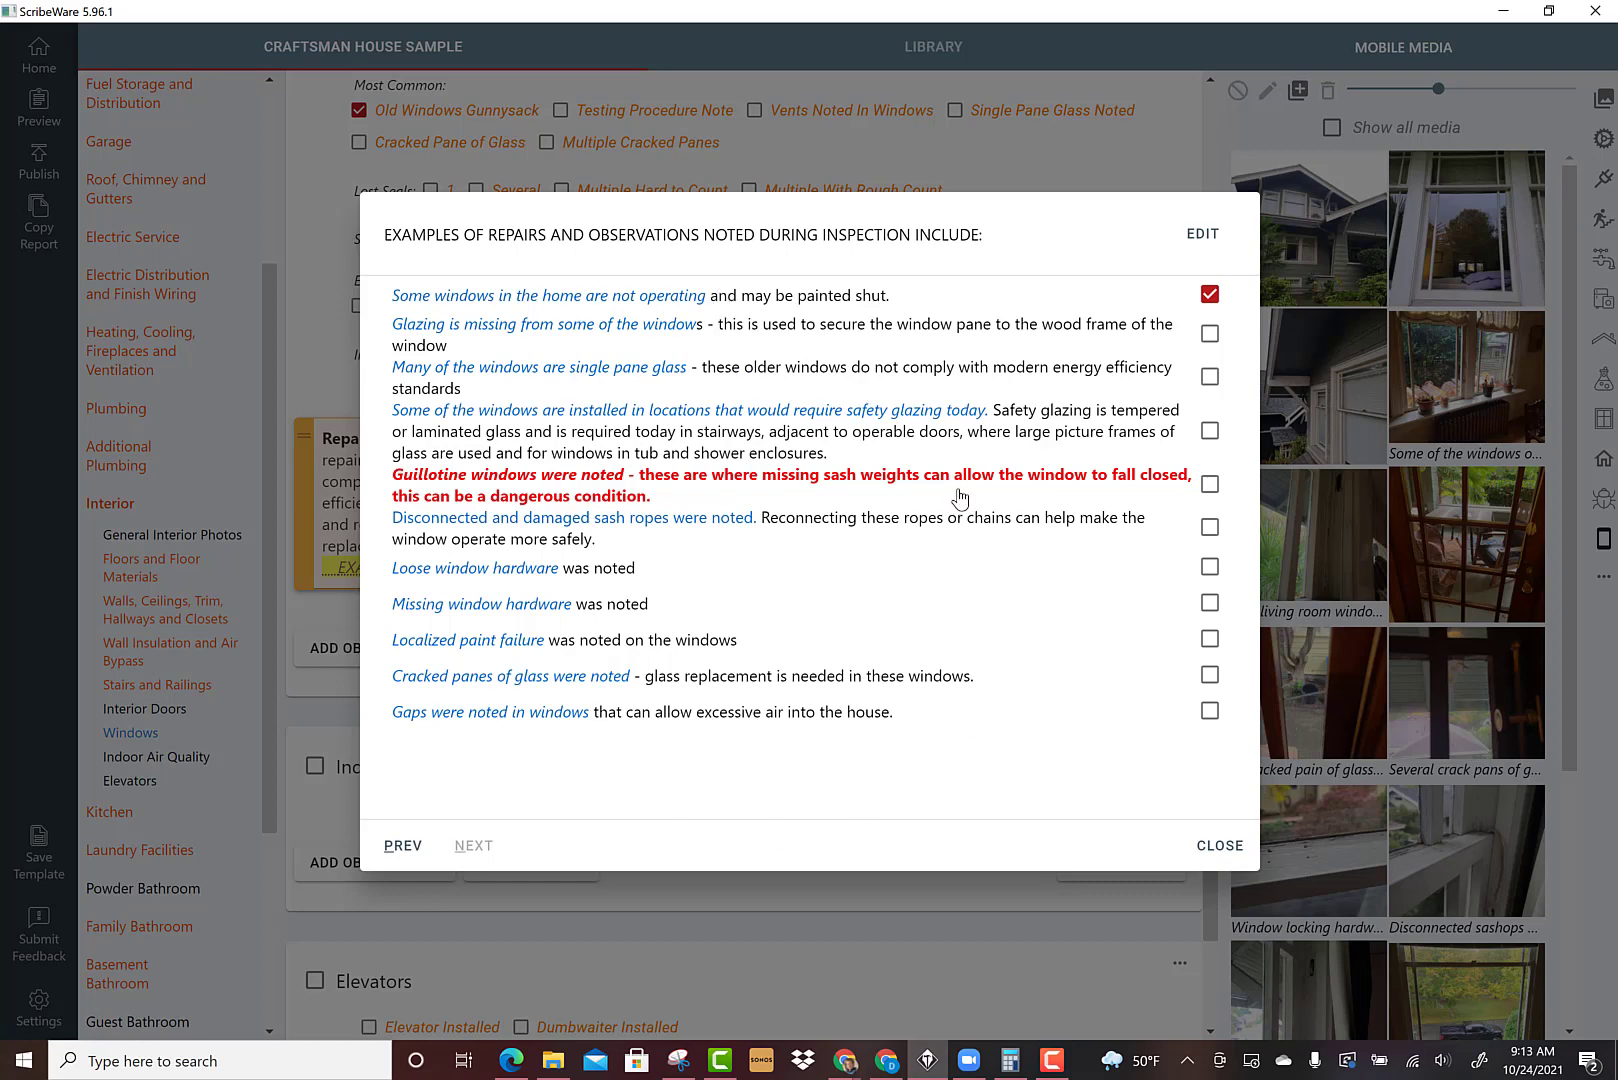
pyautogui.click(656, 301)
pyautogui.click(824, 379)
pyautogui.click(850, 302)
pyautogui.click(790, 437)
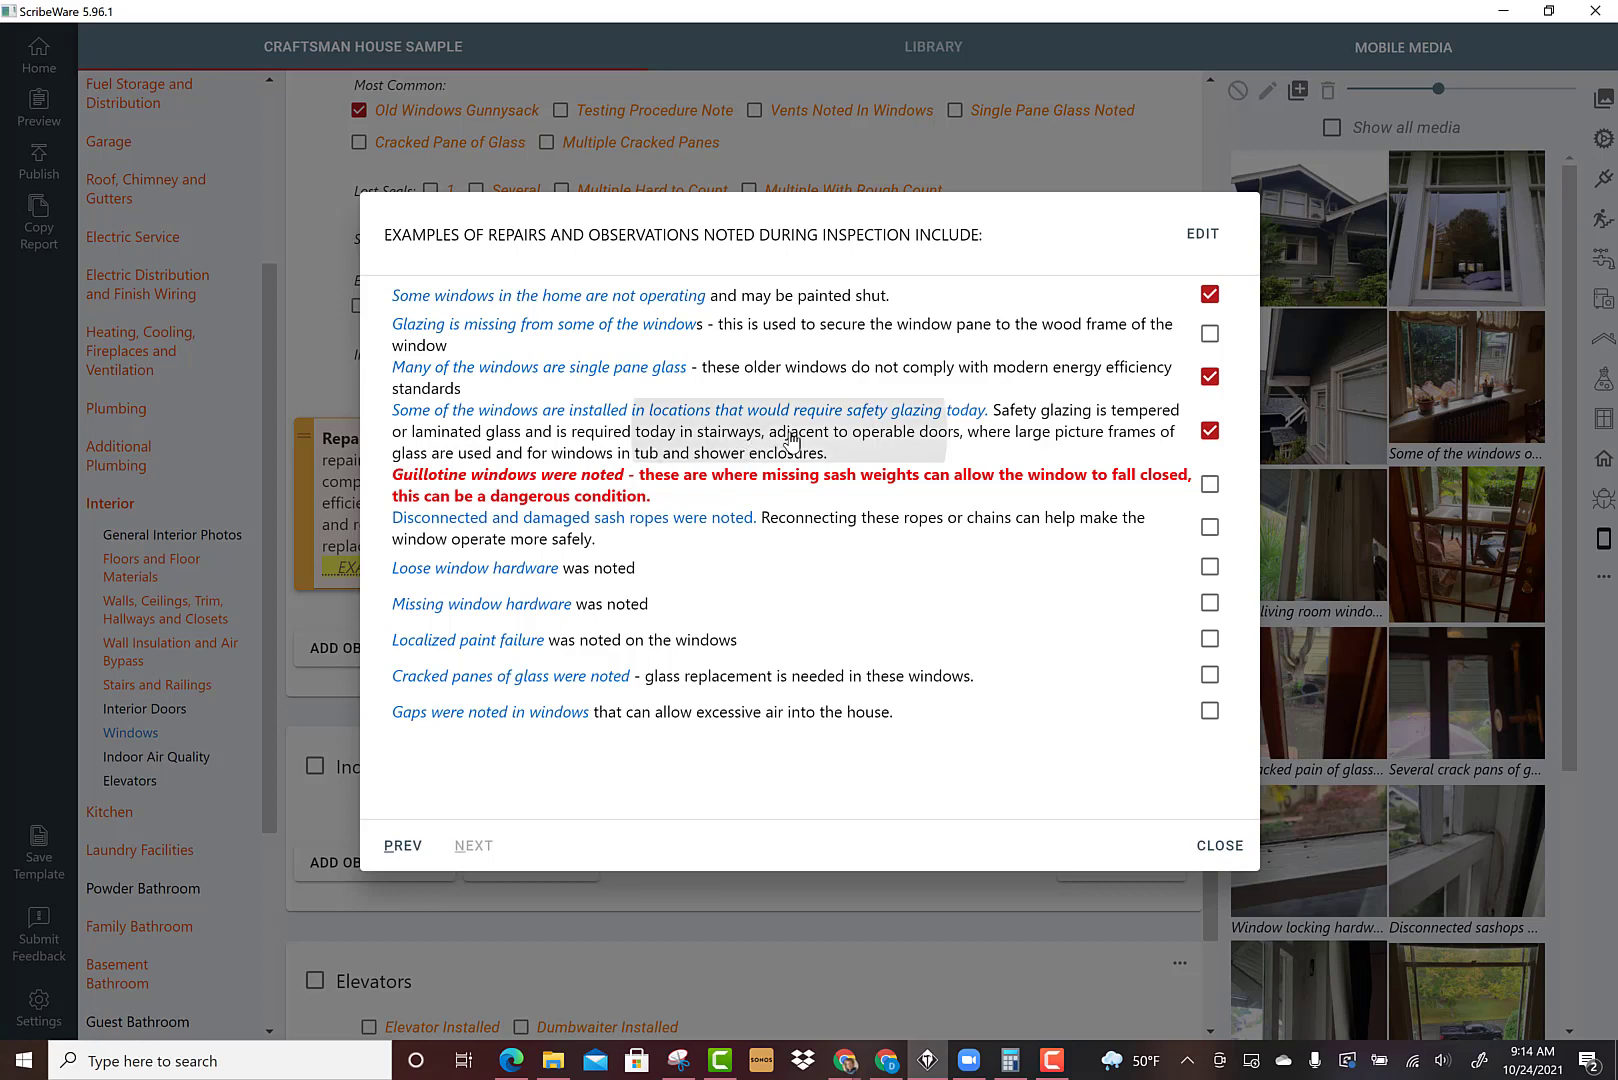
# Add the examples for guillotine windows, disconnected sash ropes, loose hardware, missing hardware and cracked panes to the note
pyautogui.click(537, 485)
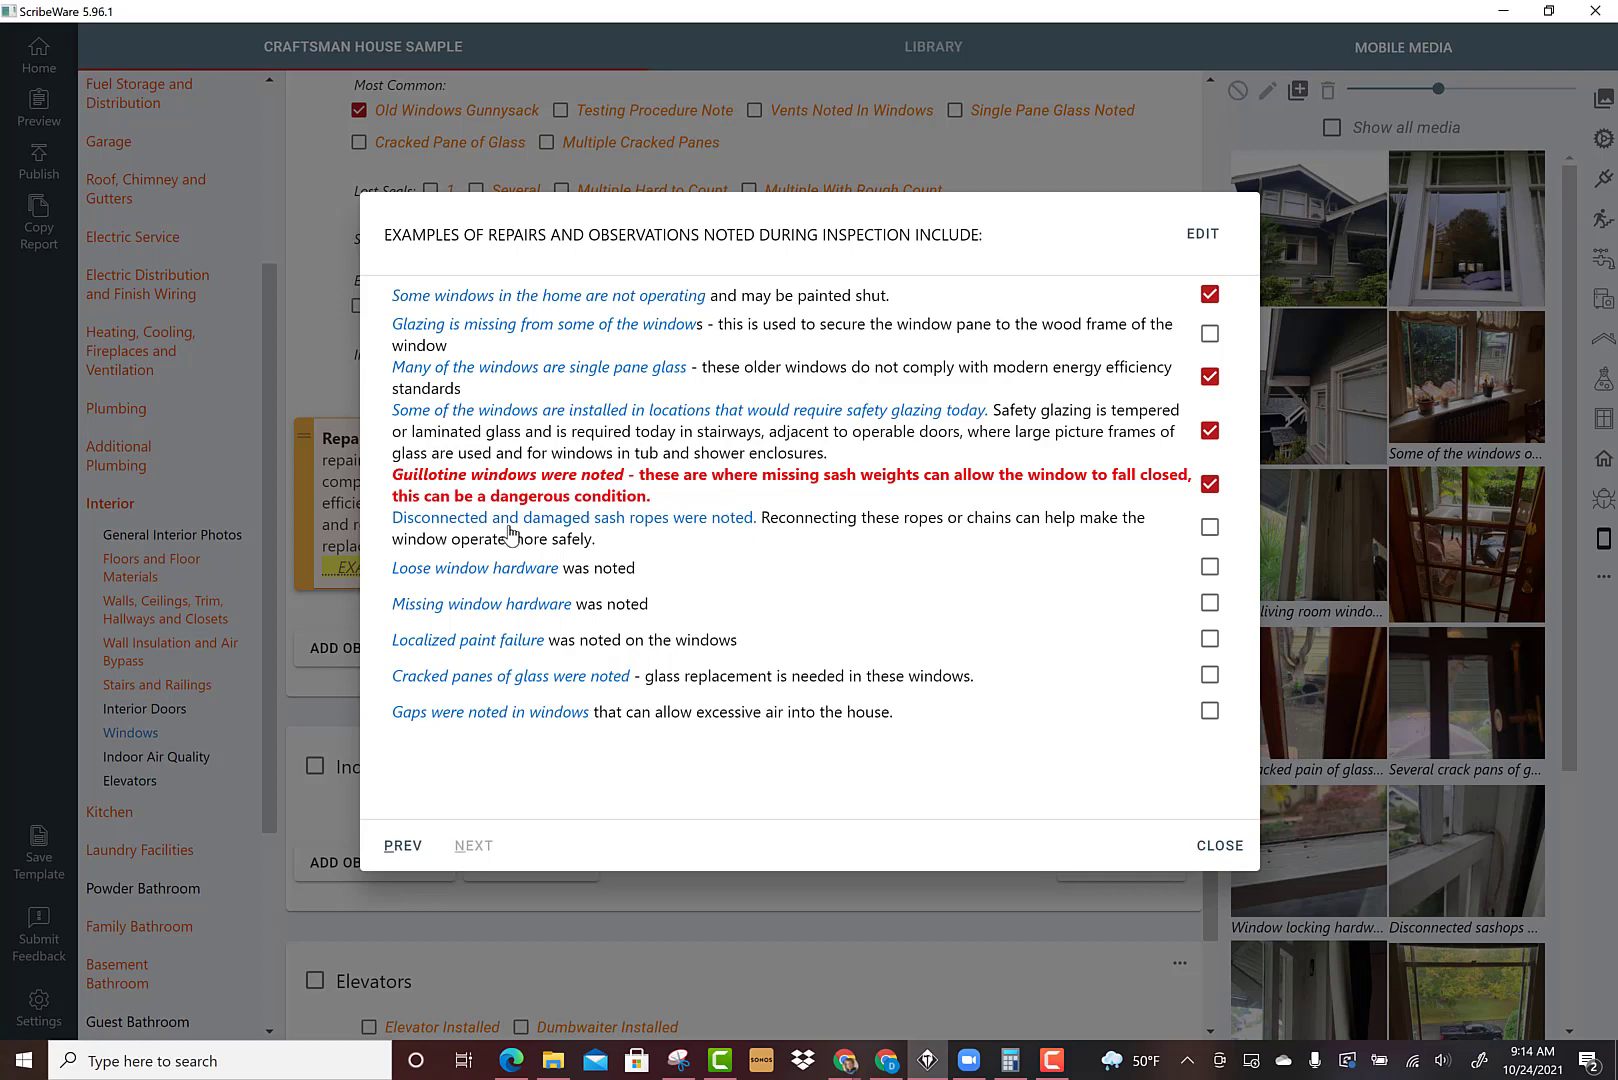
pyautogui.click(512, 527)
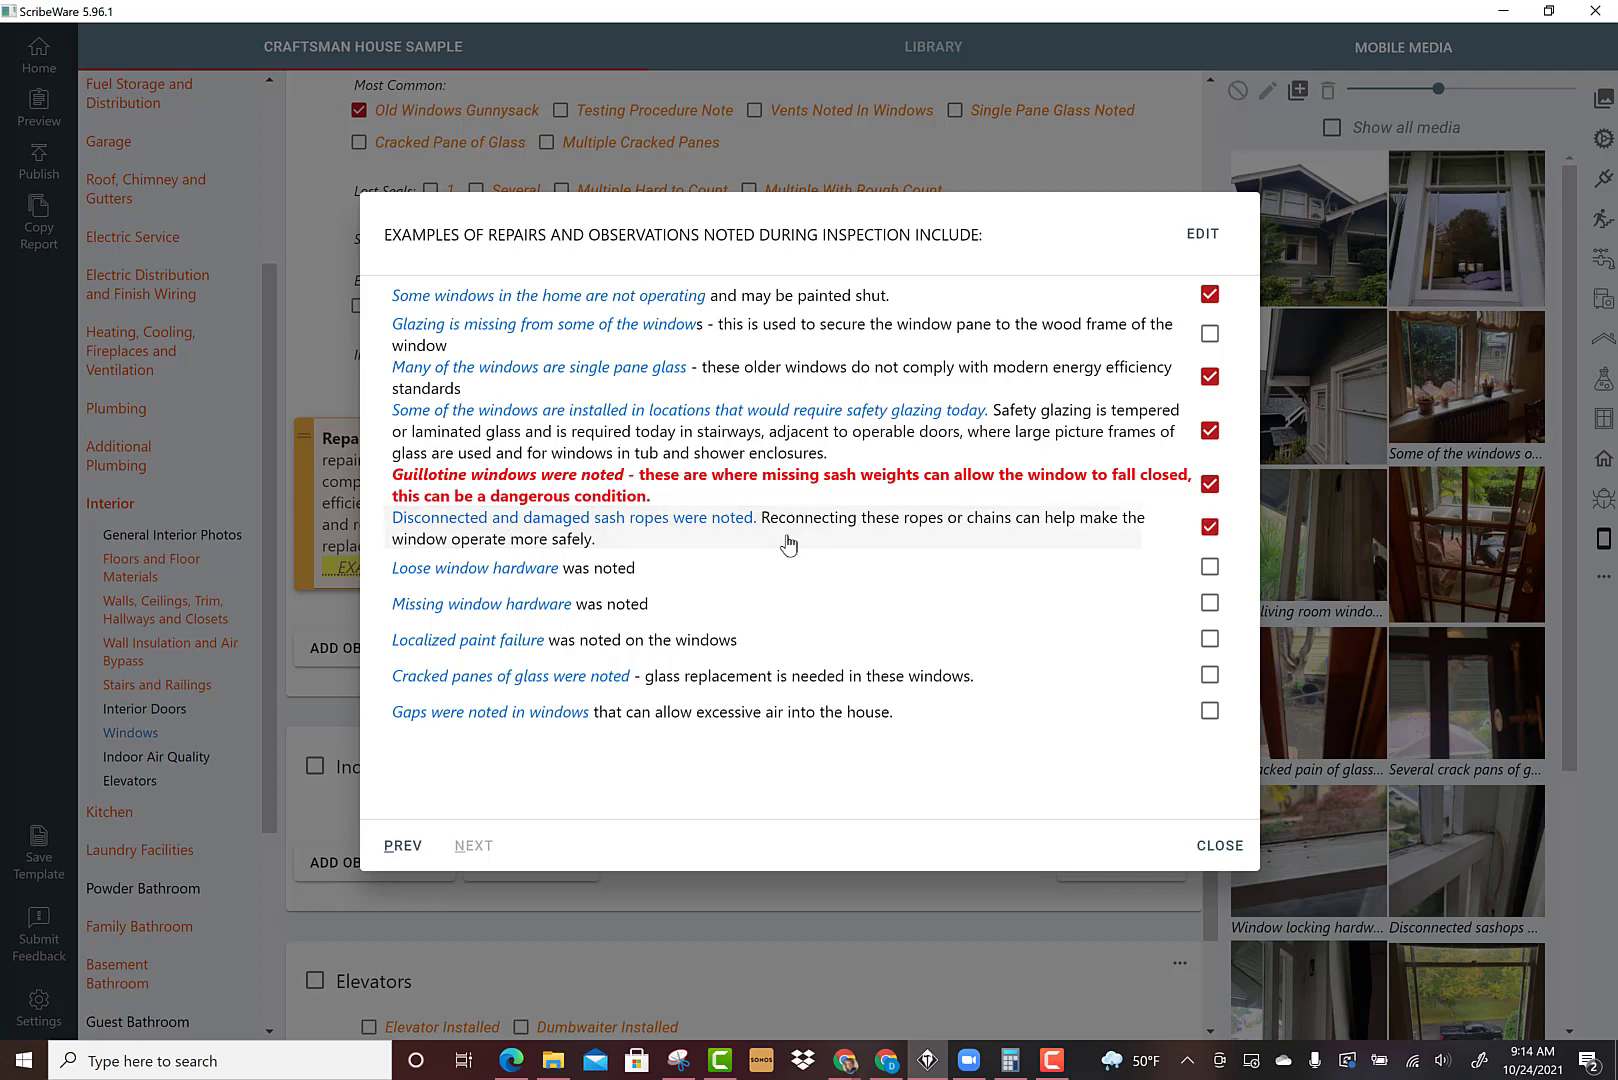
pyautogui.click(487, 568)
pyautogui.click(502, 604)
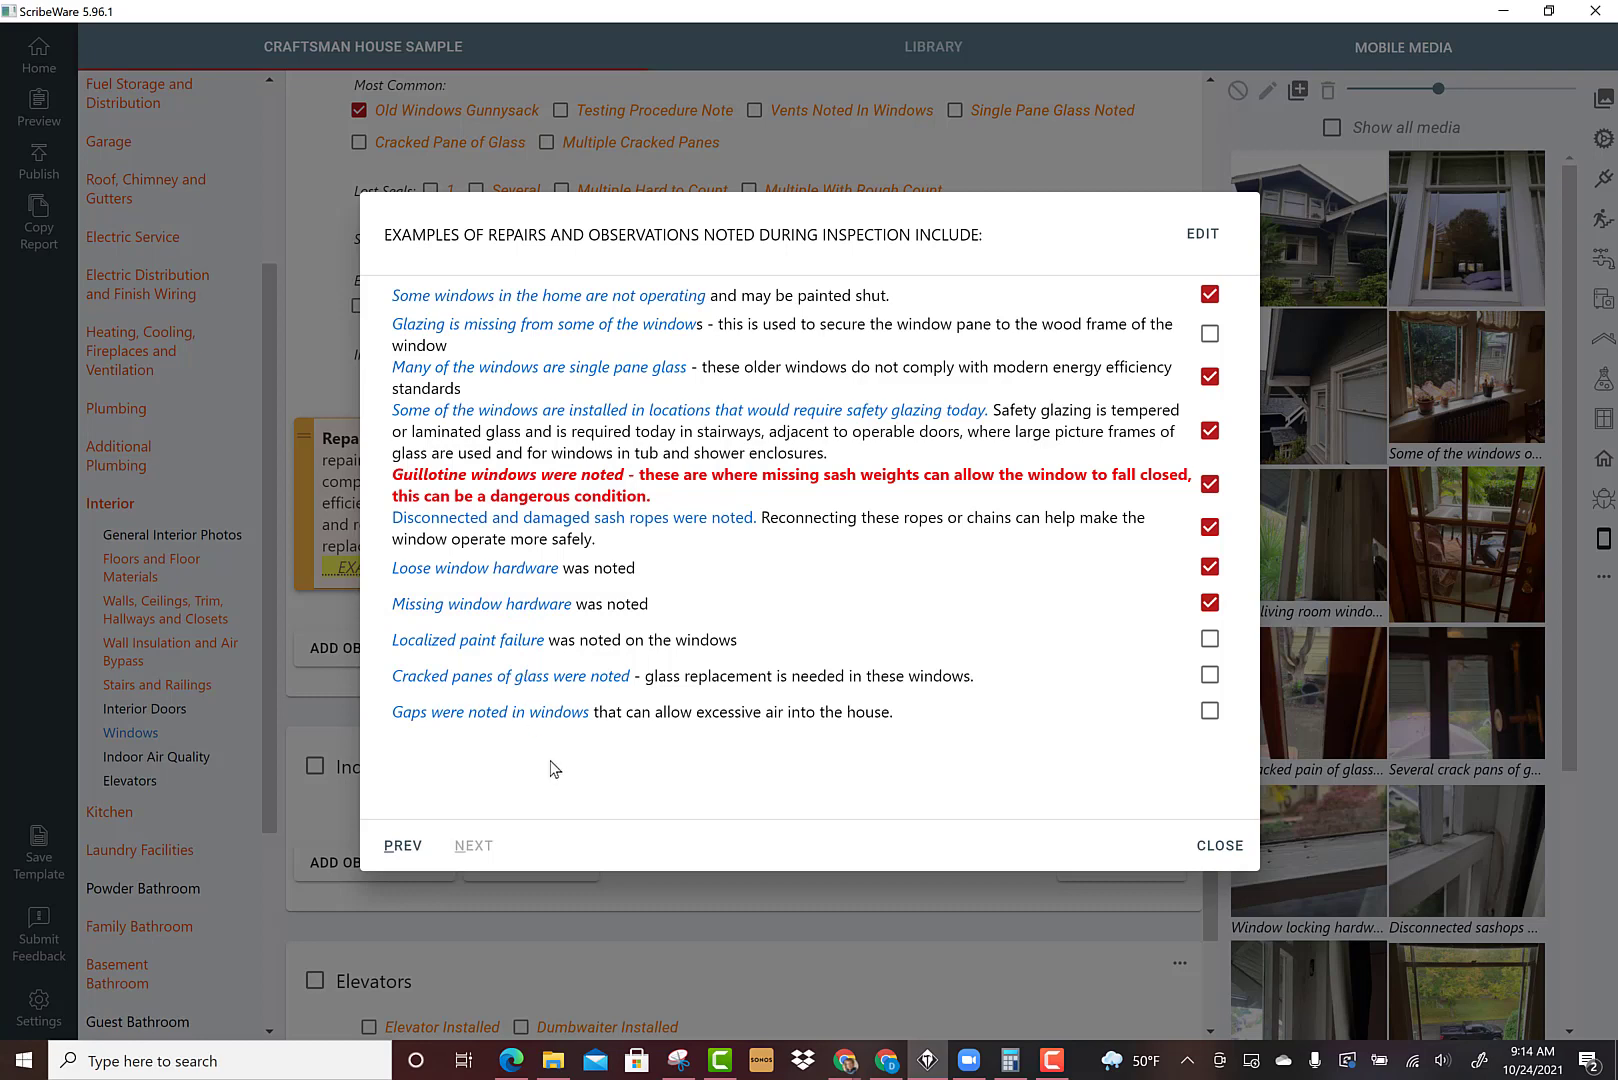
pyautogui.click(475, 679)
pyautogui.click(1230, 848)
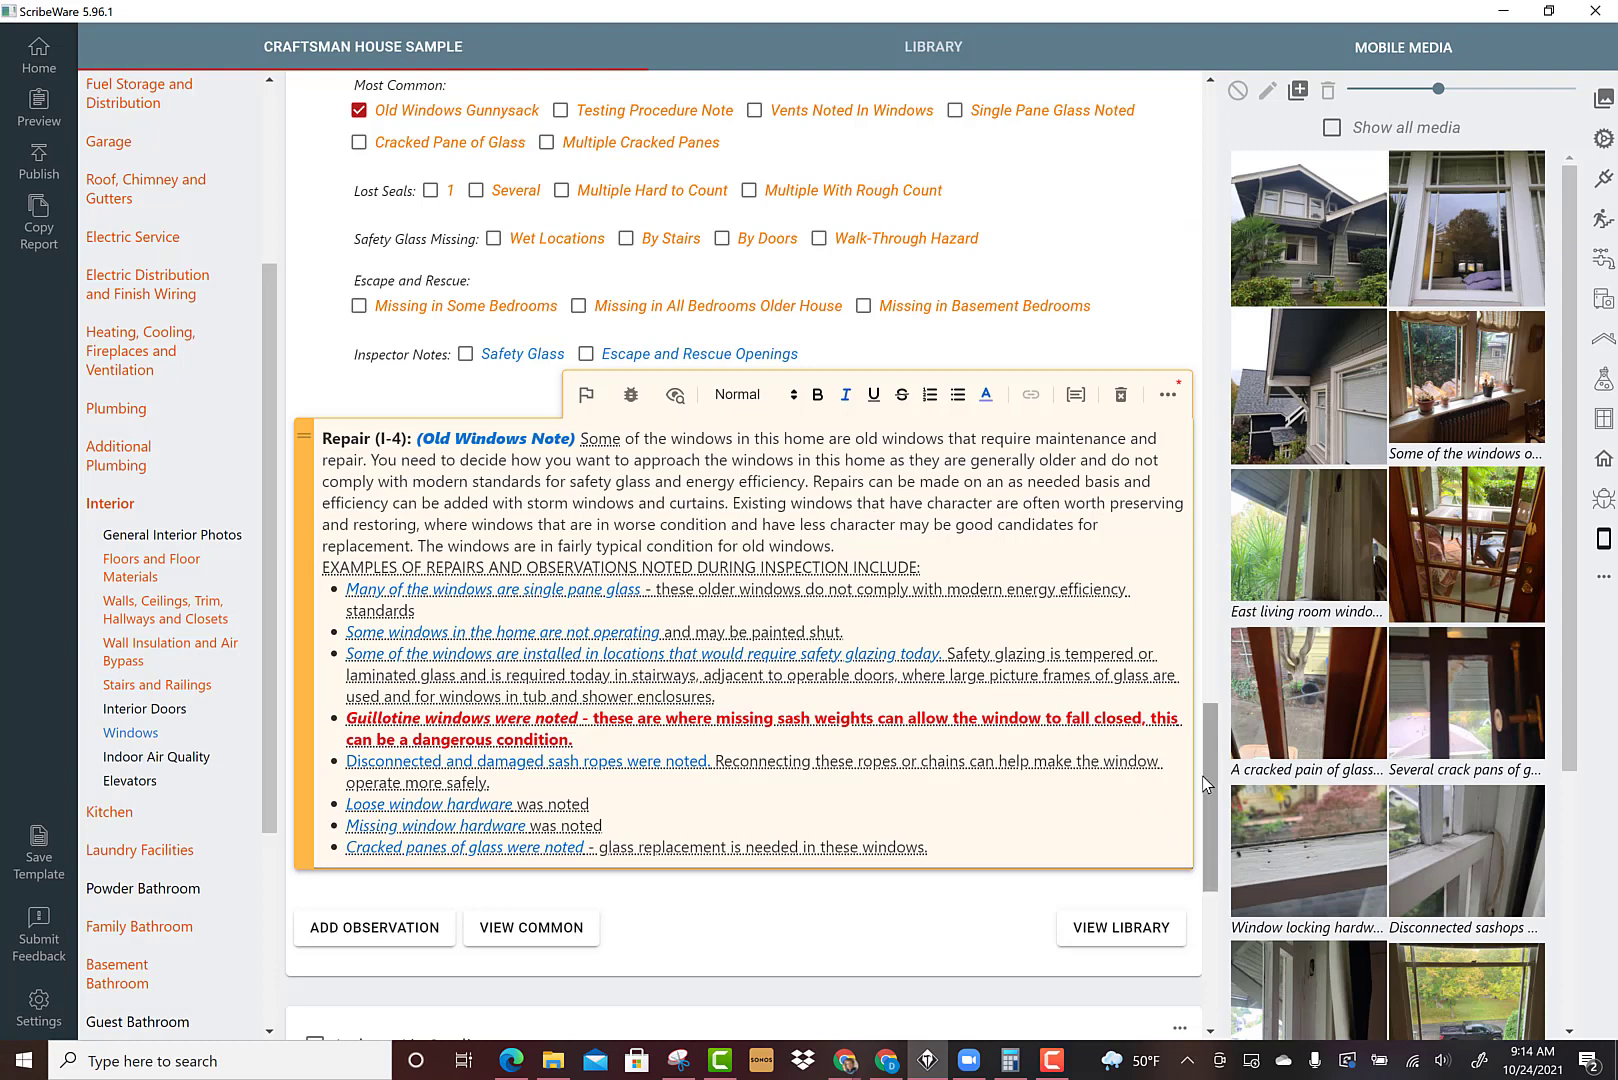
# Select the ten interior window photos in the mobile media and attach them to the Old Windows note
pyautogui.moveTo(1206, 776); pyautogui.dragTo(1208, 822)
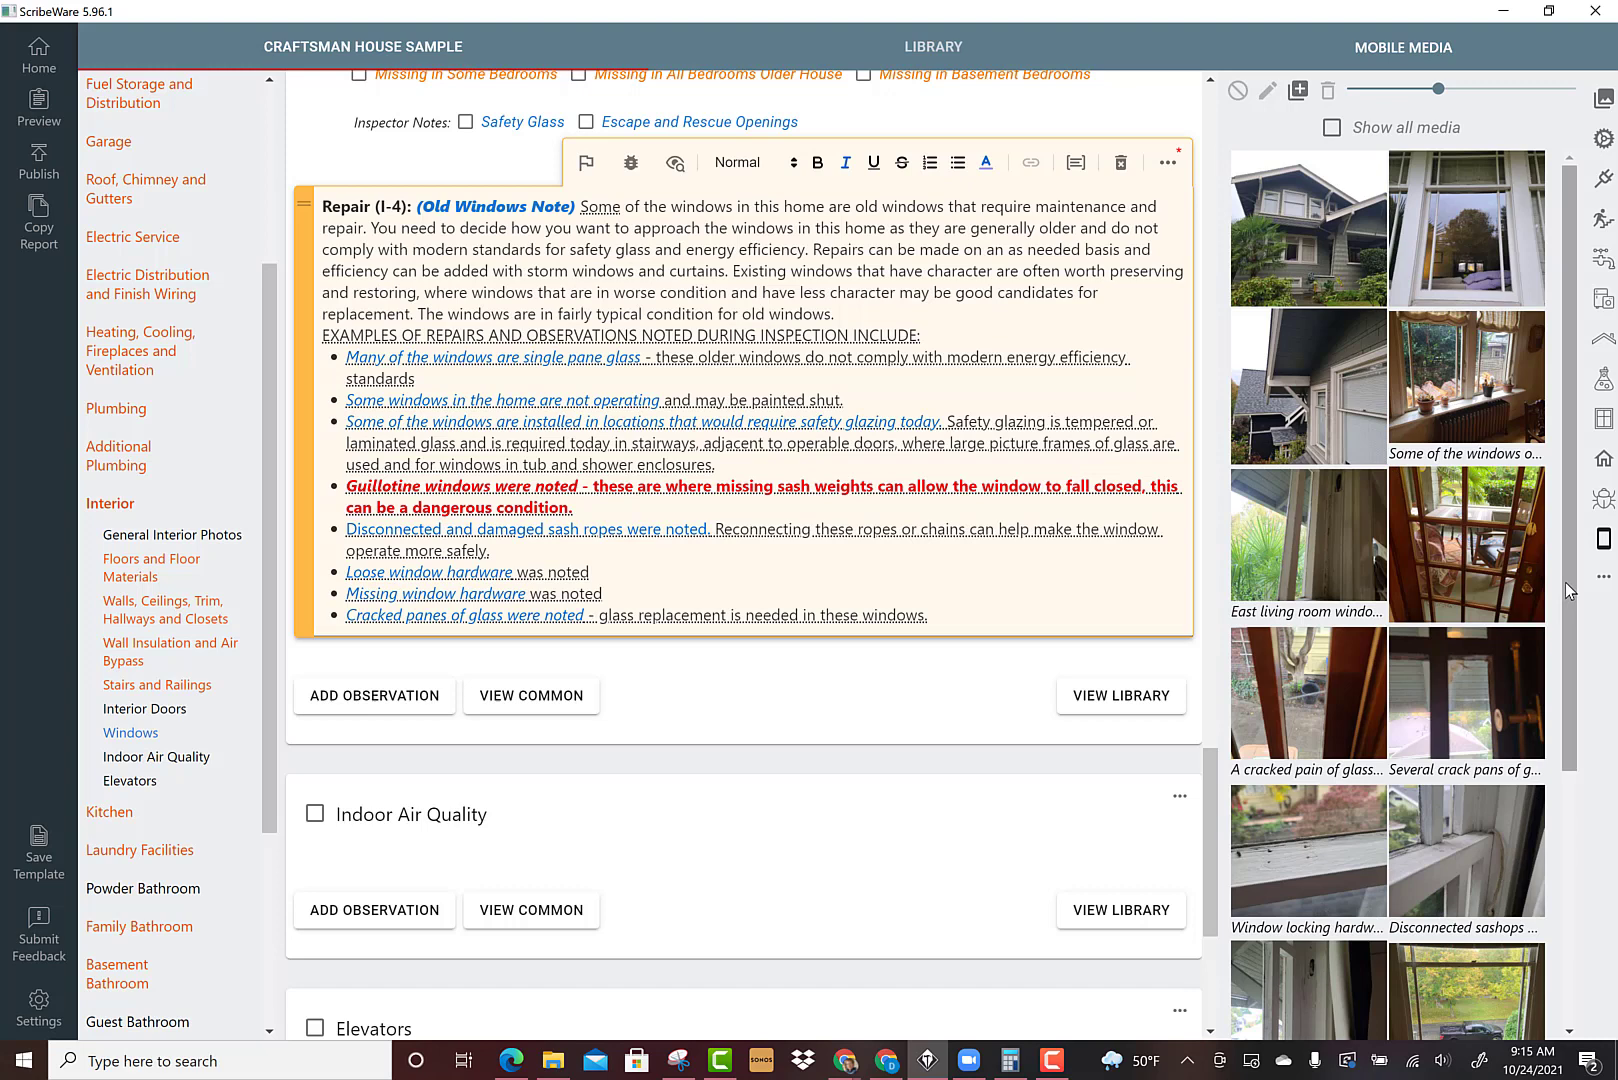
pyautogui.scroll(-3, 1565, 582)
pyautogui.scroll(3, 1567, 584)
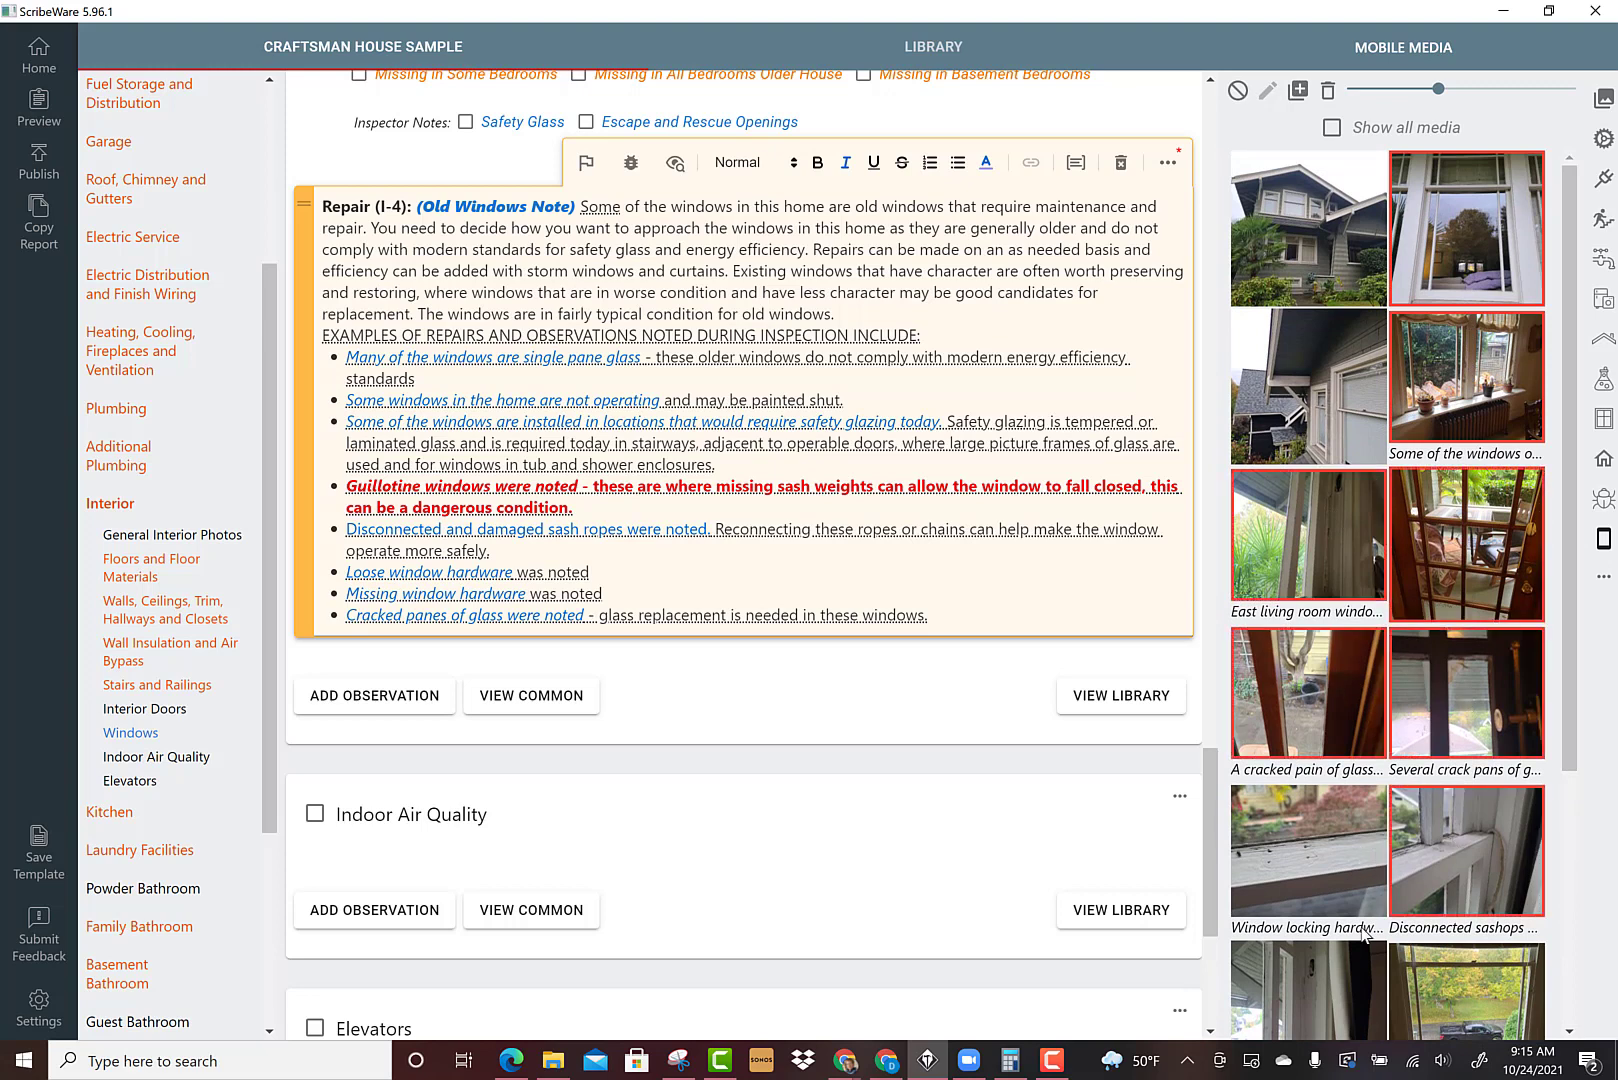
pyautogui.moveTo(1569, 654); pyautogui.dragTo(1566, 851)
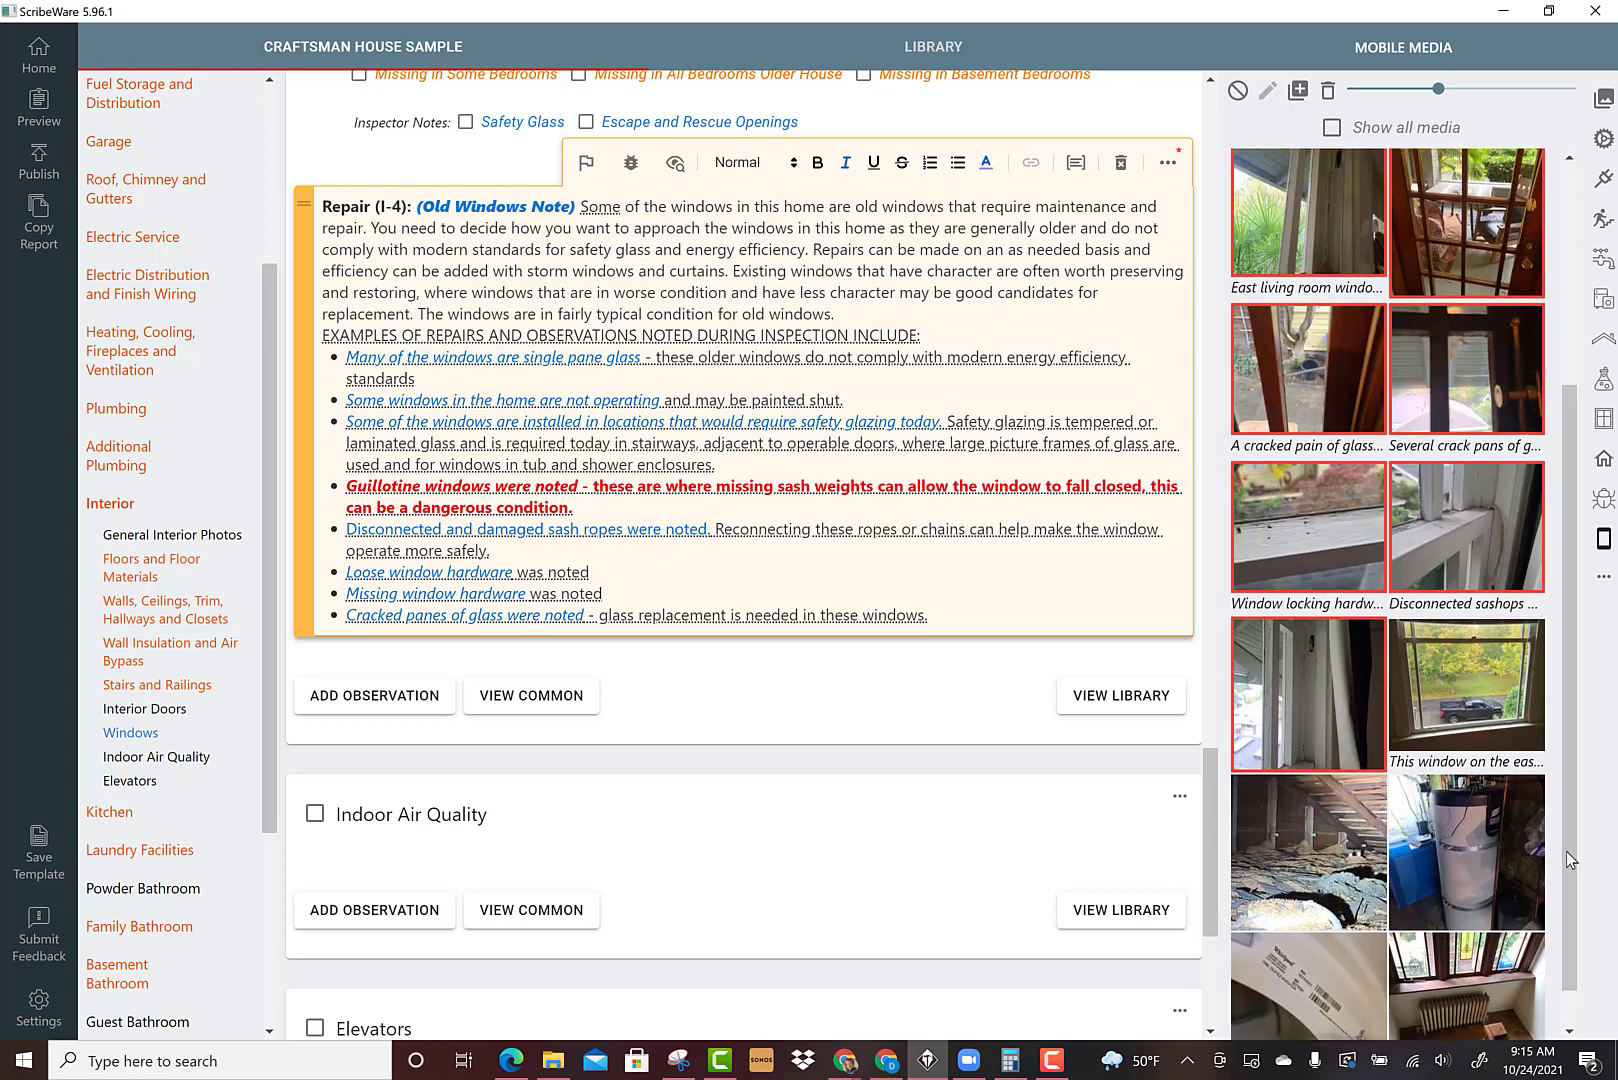
pyautogui.moveTo(1347, 541); pyautogui.dragTo(806, 405)
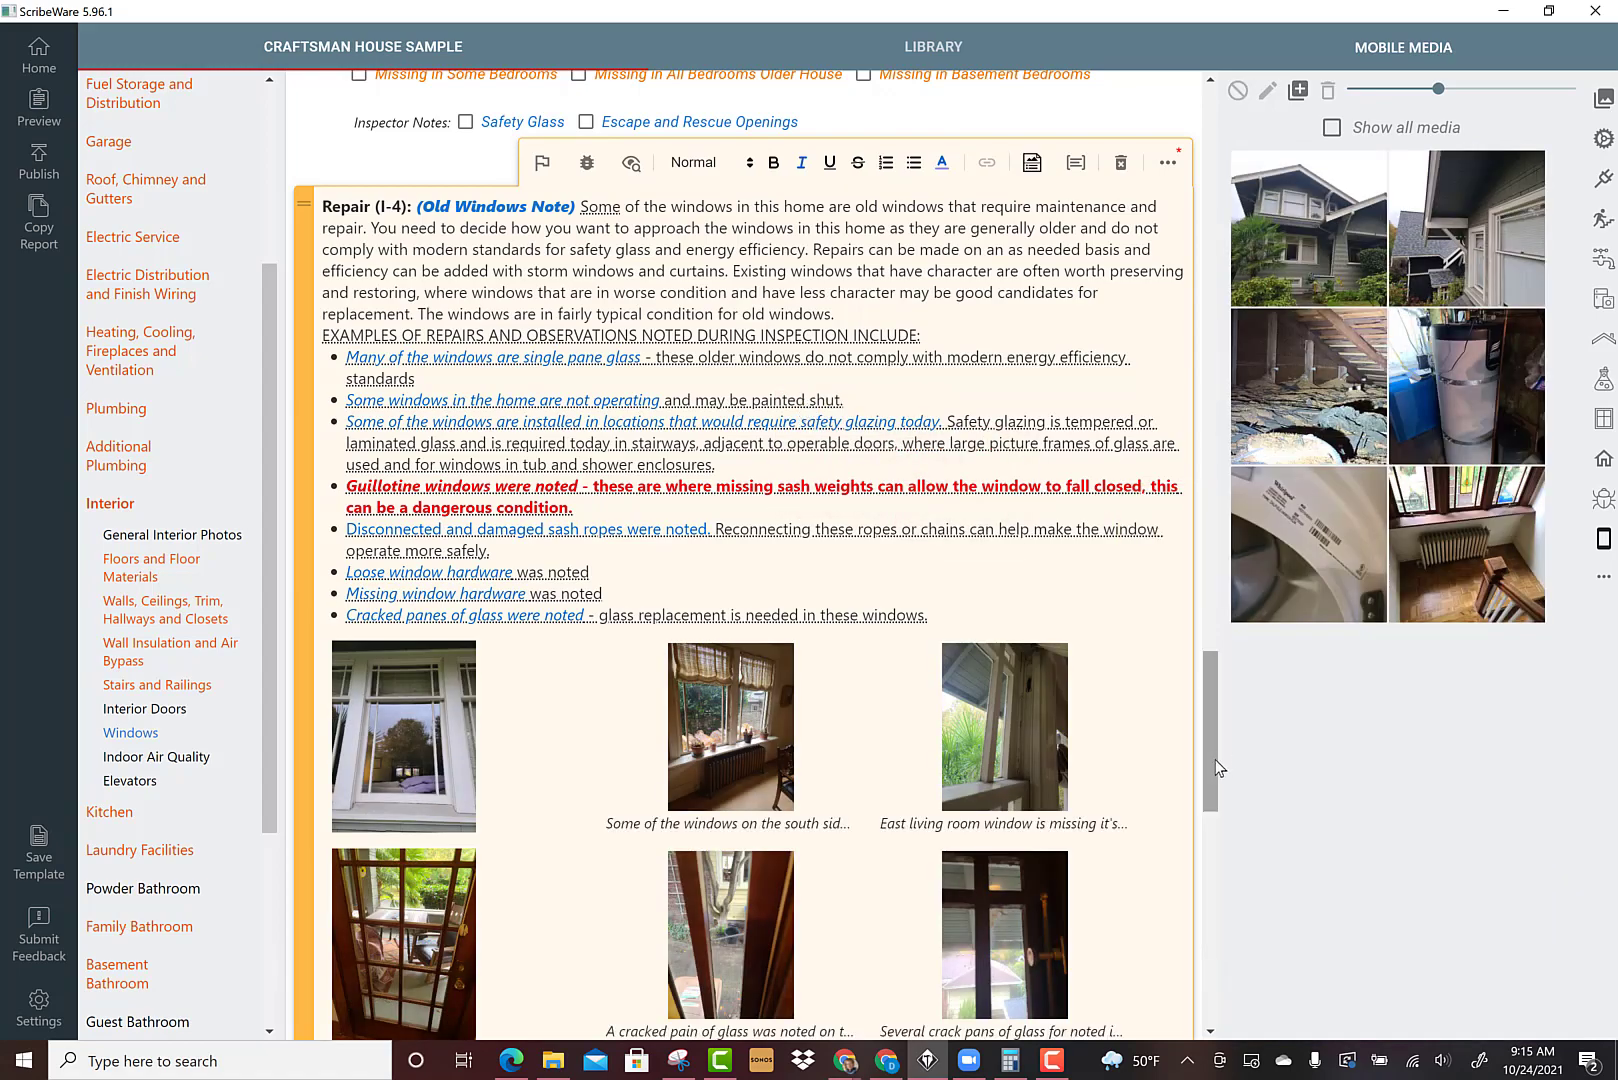
# Move the uncaptioned photo of the white window frame beside the curtain to the start of the note's second photo row
pyautogui.moveTo(1215, 758); pyautogui.dragTo(1208, 714)
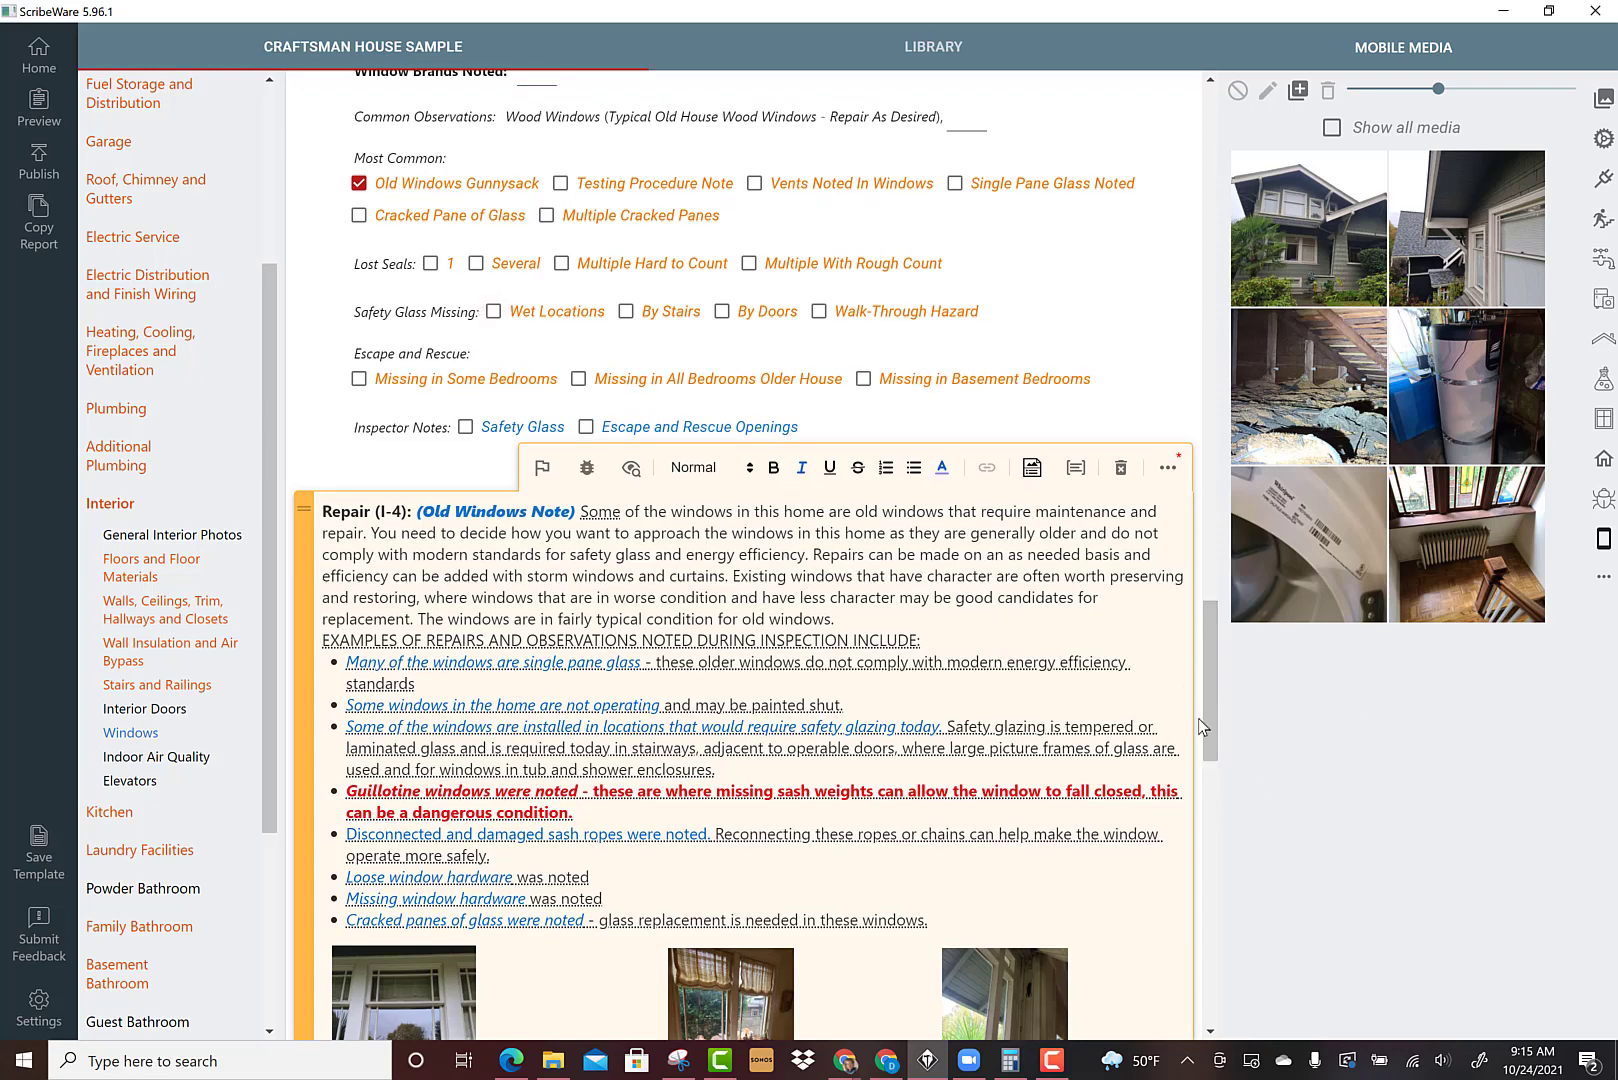
pyautogui.moveTo(1208, 686); pyautogui.dragTo(1213, 766)
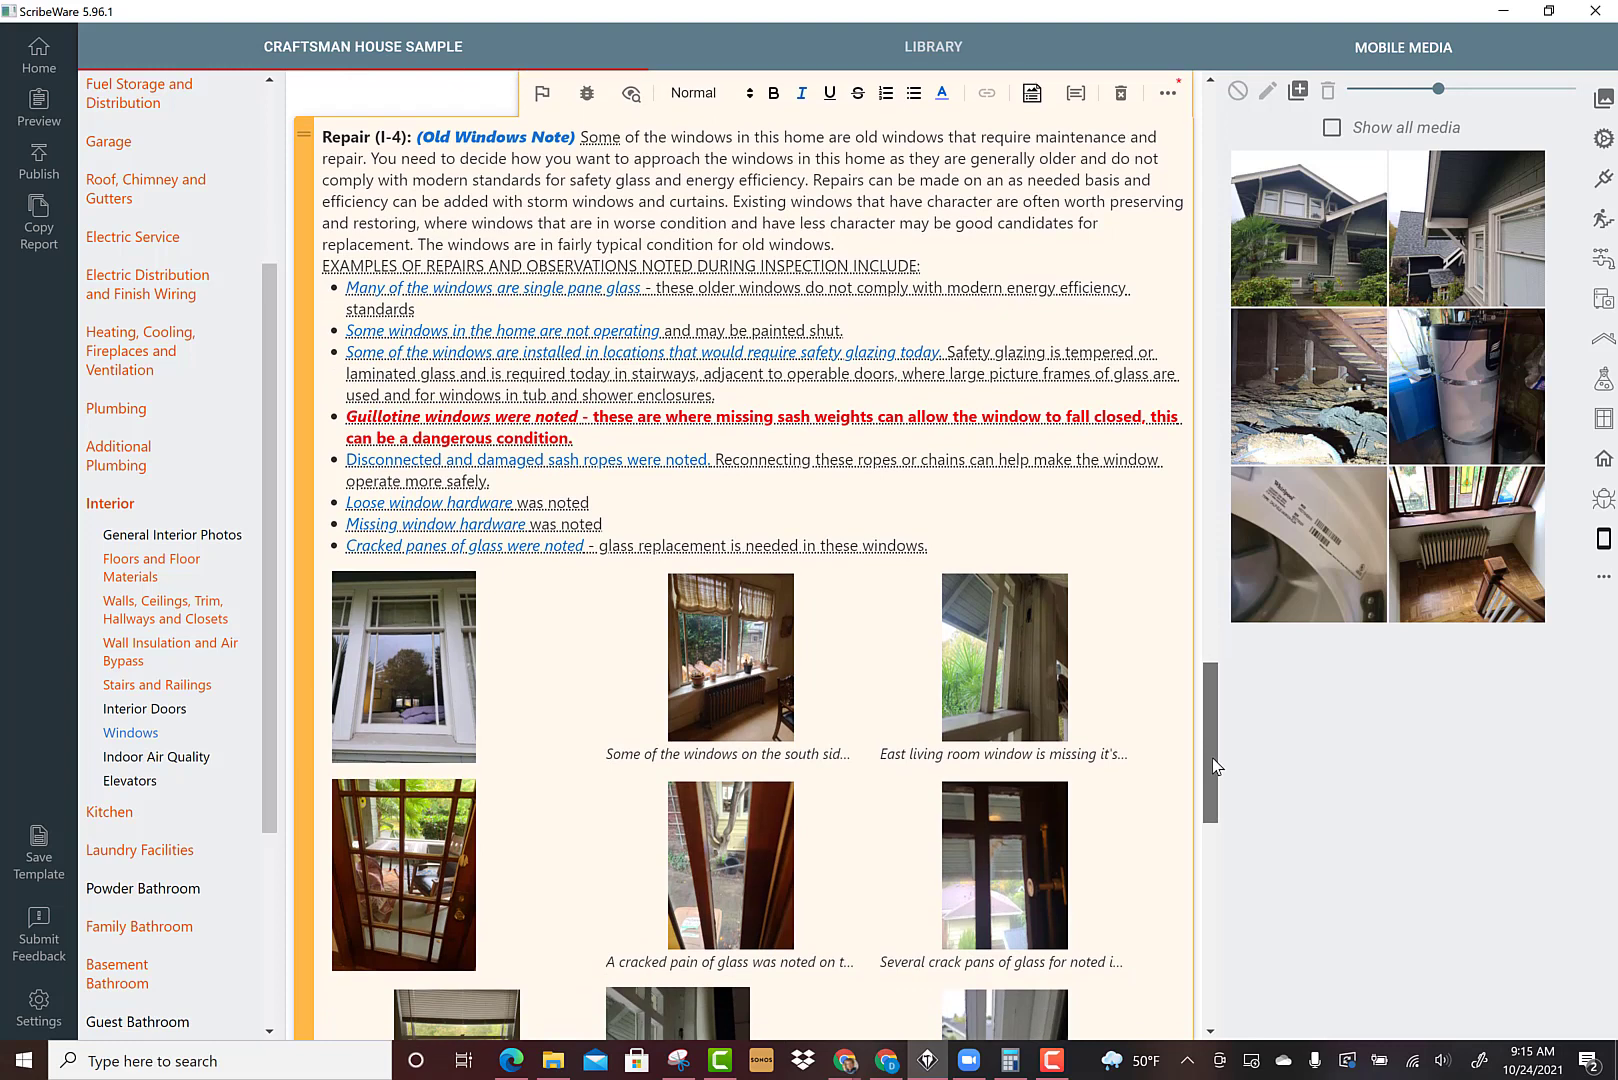
pyautogui.moveTo(1213, 766)
pyautogui.mouseDown()
pyautogui.moveTo(1204, 795)
pyautogui.moveTo(1200, 741)
pyautogui.mouseUp()
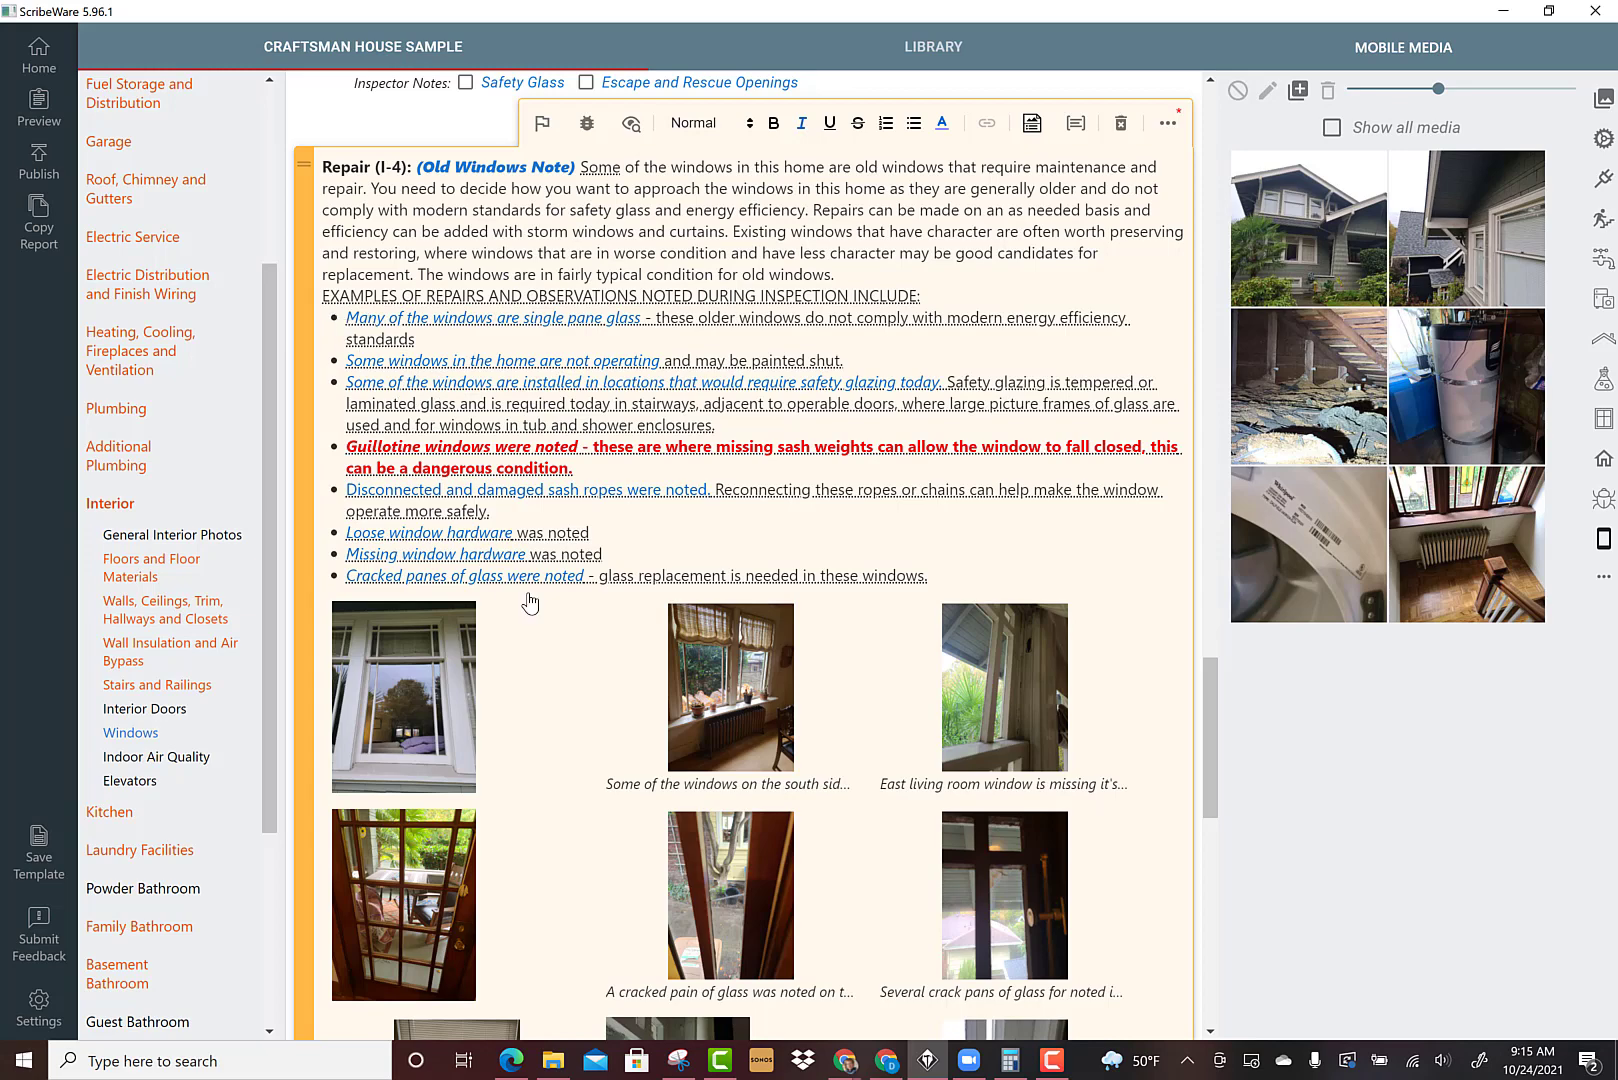
pyautogui.moveTo(743, 741)
pyautogui.moveTo(1214, 738); pyautogui.dragTo(1220, 795)
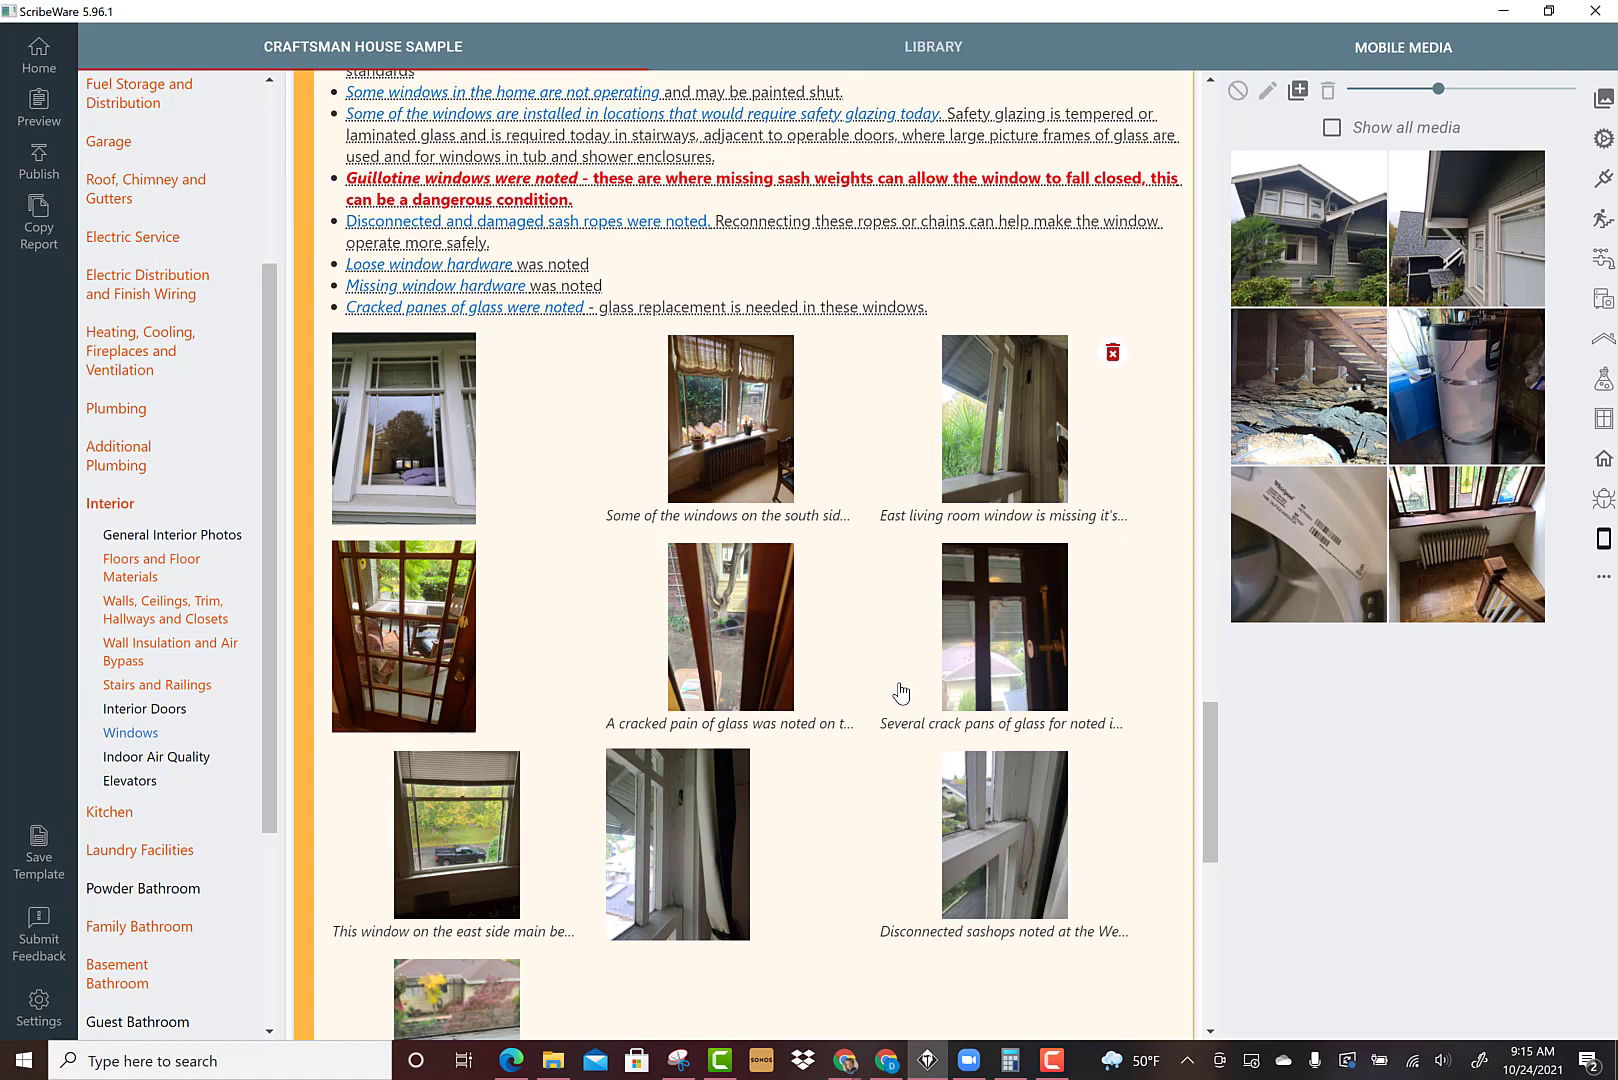
pyautogui.moveTo(690, 850); pyautogui.dragTo(393, 662)
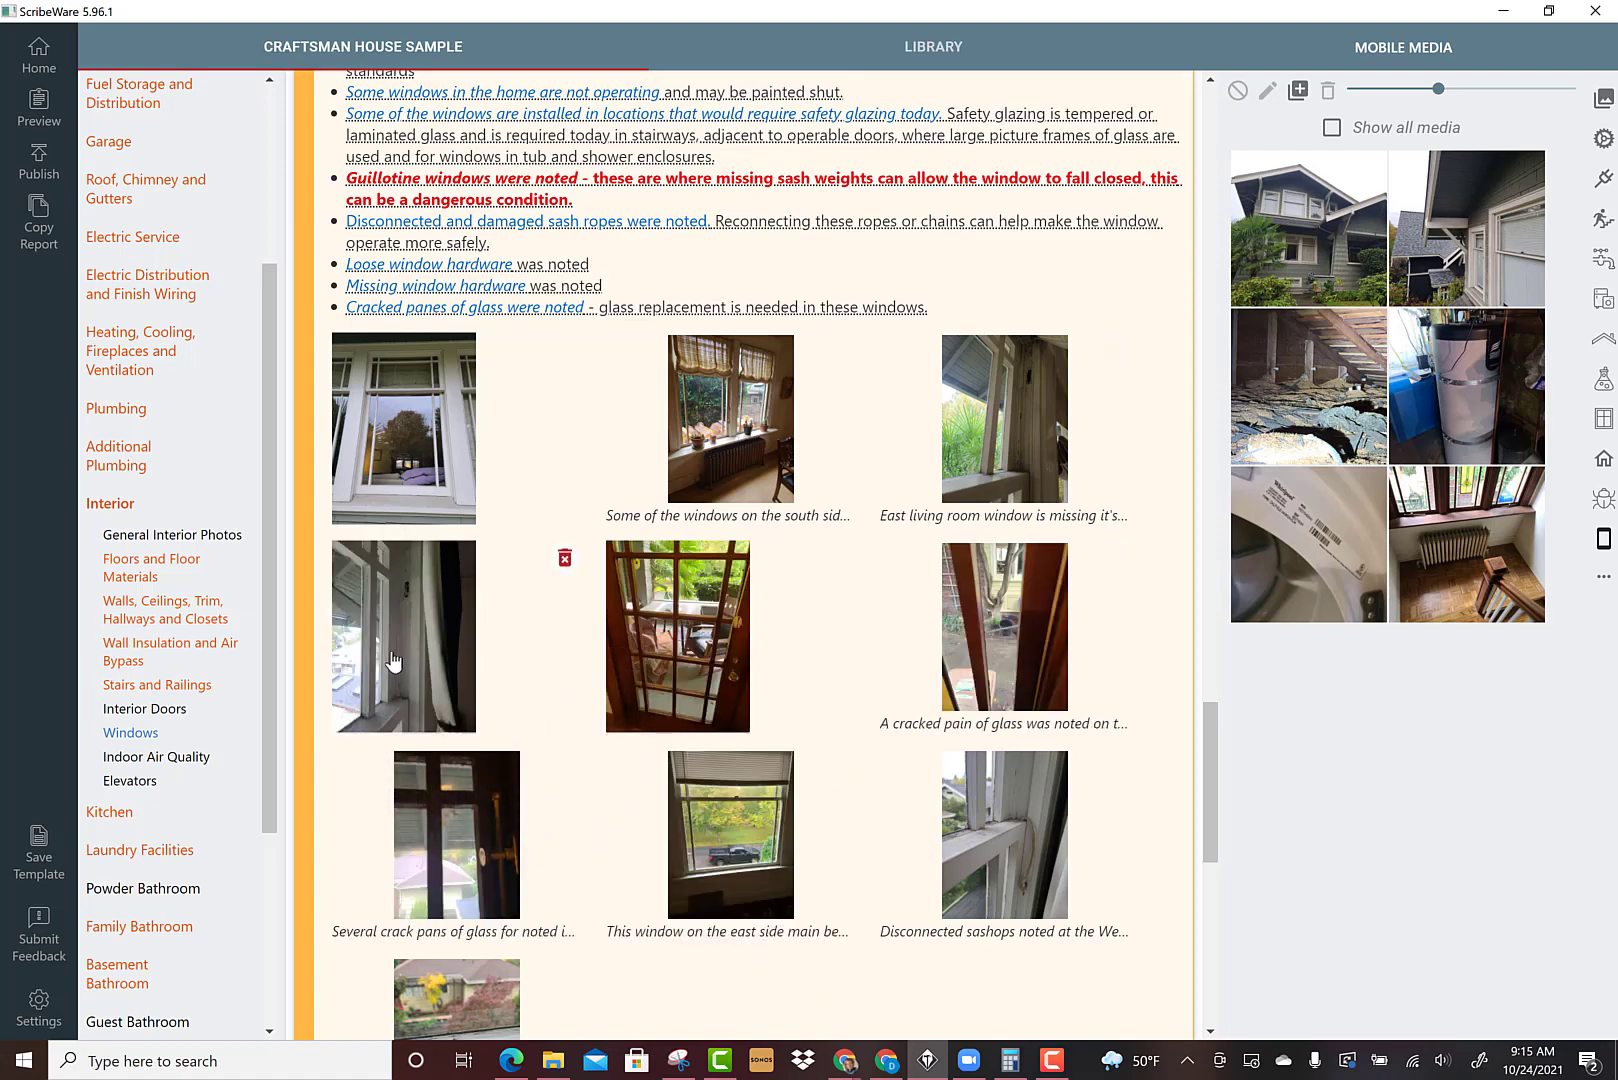
# Open the photo of the window frame beside the curtain and draw a tall ellipse over the side jamb and its pulley
pyautogui.doubleClick(396, 660)
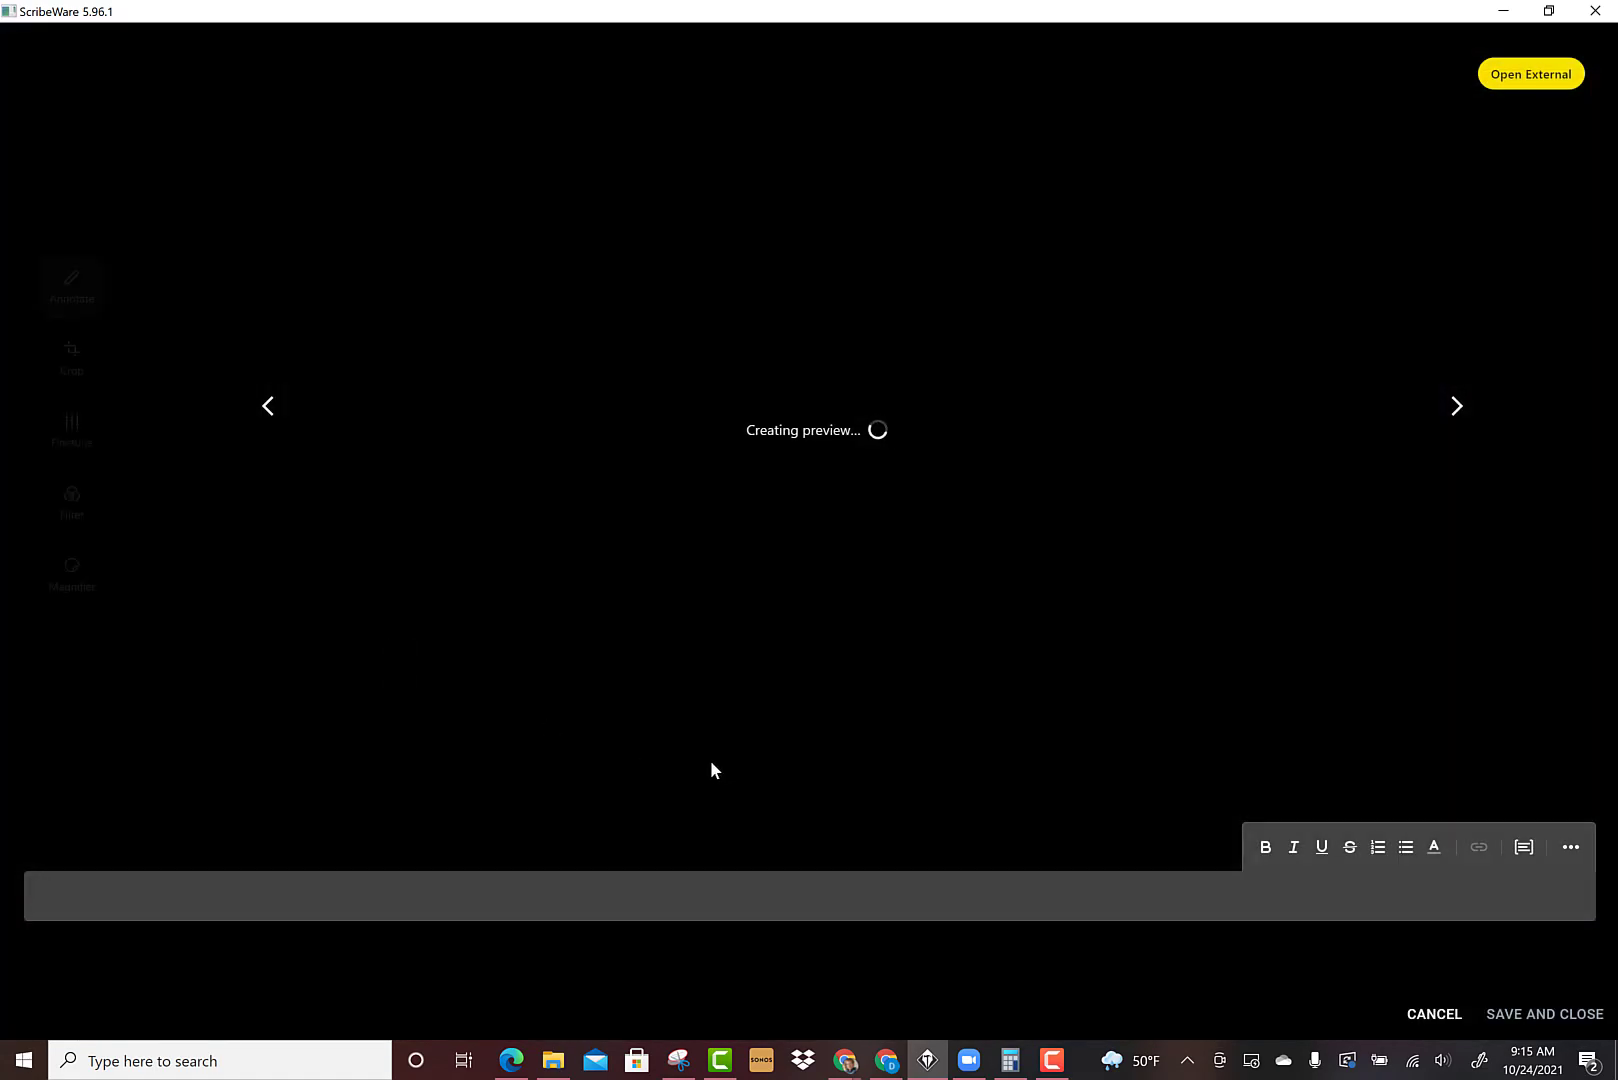
pyautogui.click(1020, 790)
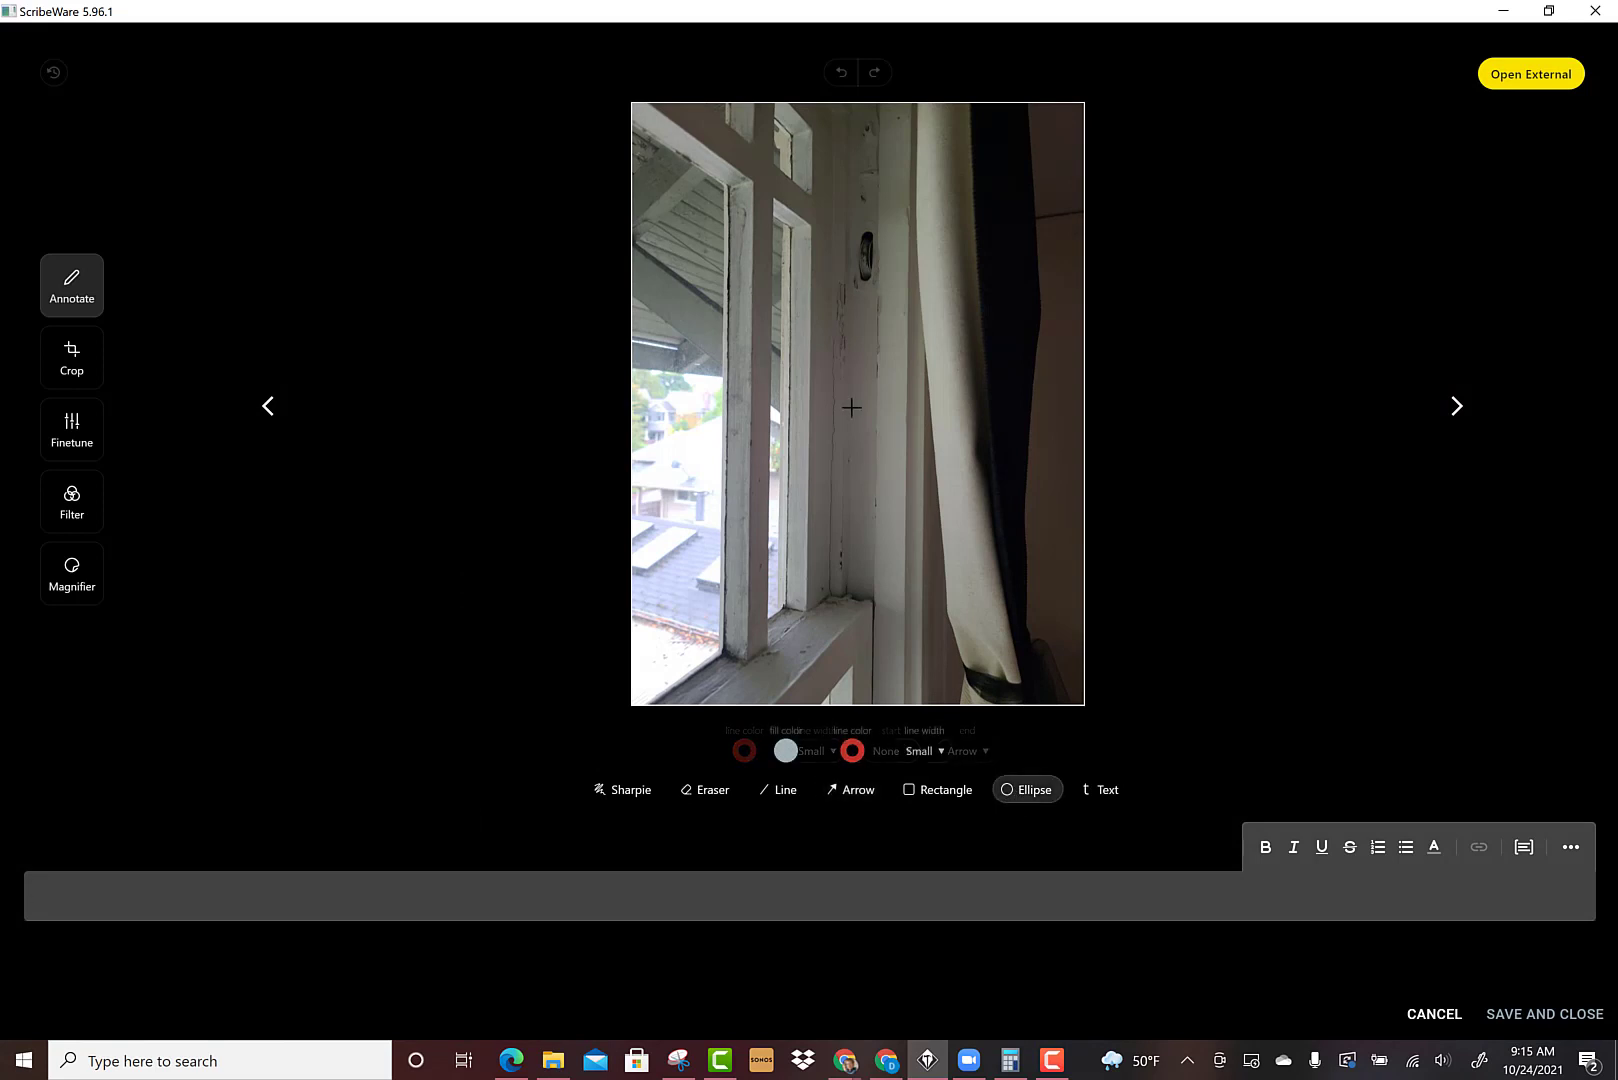
pyautogui.moveTo(822, 211)
pyautogui.mouseDown()
pyautogui.moveTo(881, 433)
pyautogui.moveTo(899, 636)
pyautogui.moveTo(947, 676)
pyautogui.mouseUp()
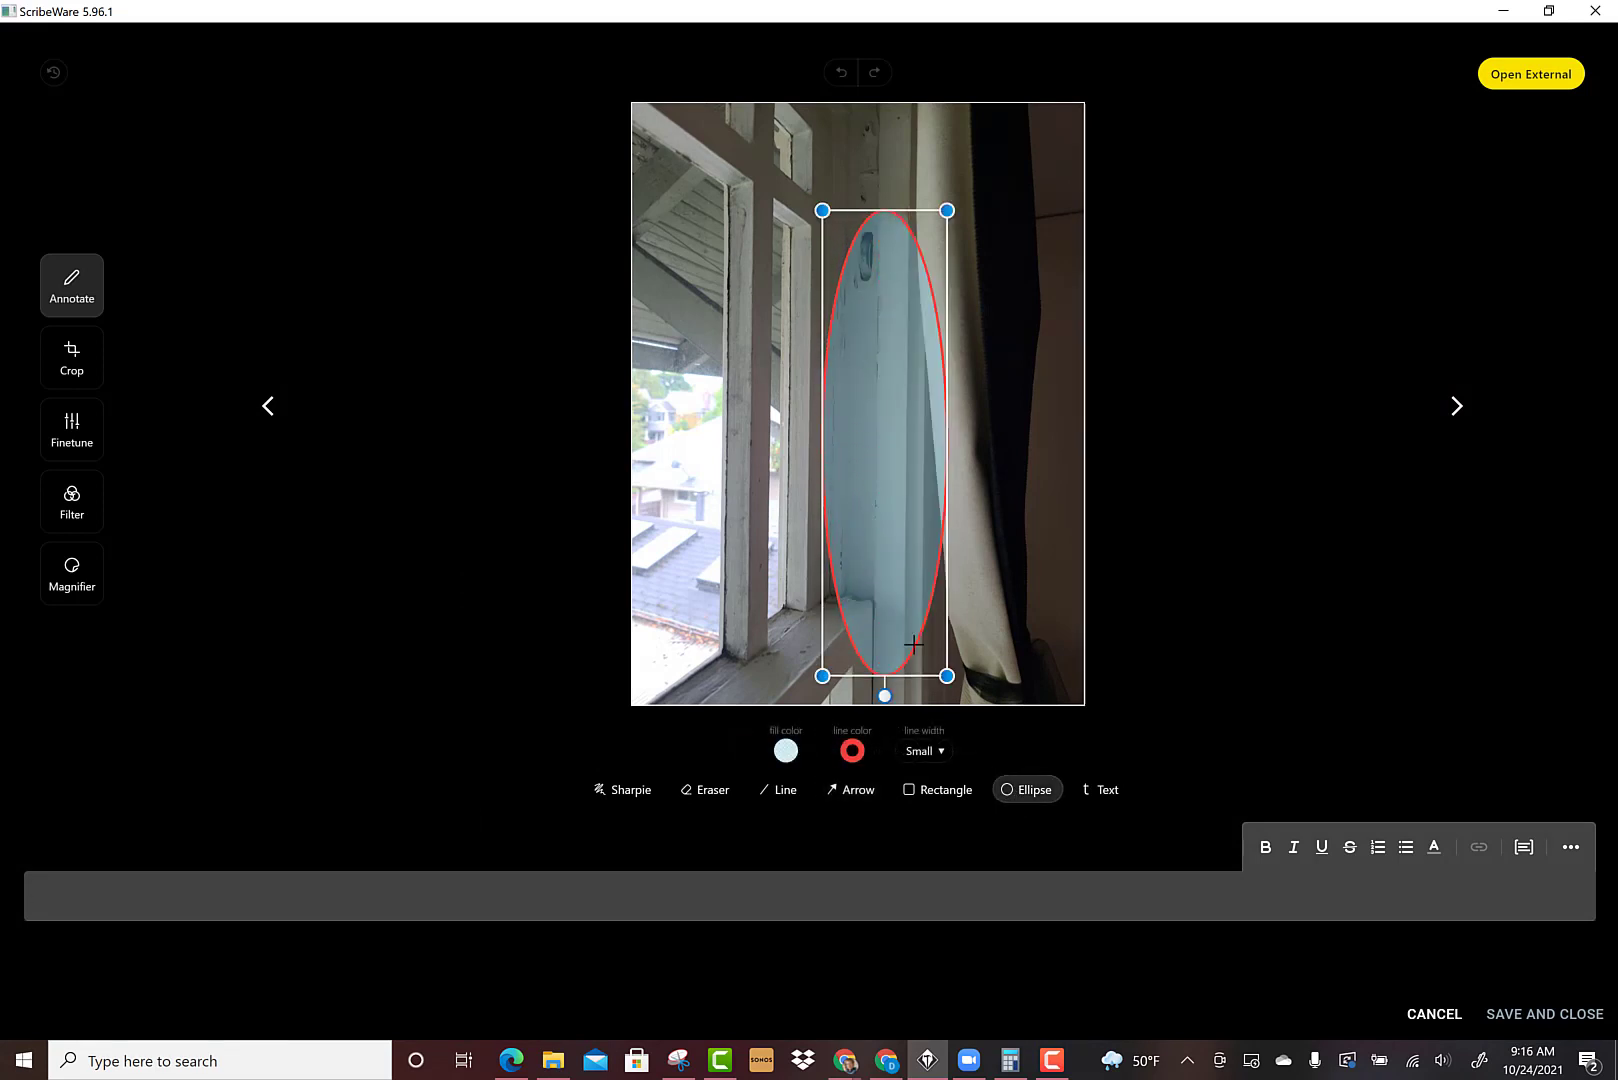
pyautogui.moveTo(885, 573); pyautogui.dragTo(868, 524)
# Caption the photo "Missing sash ropes - west bedroom" and save the annotated image
pyautogui.click(442, 885)
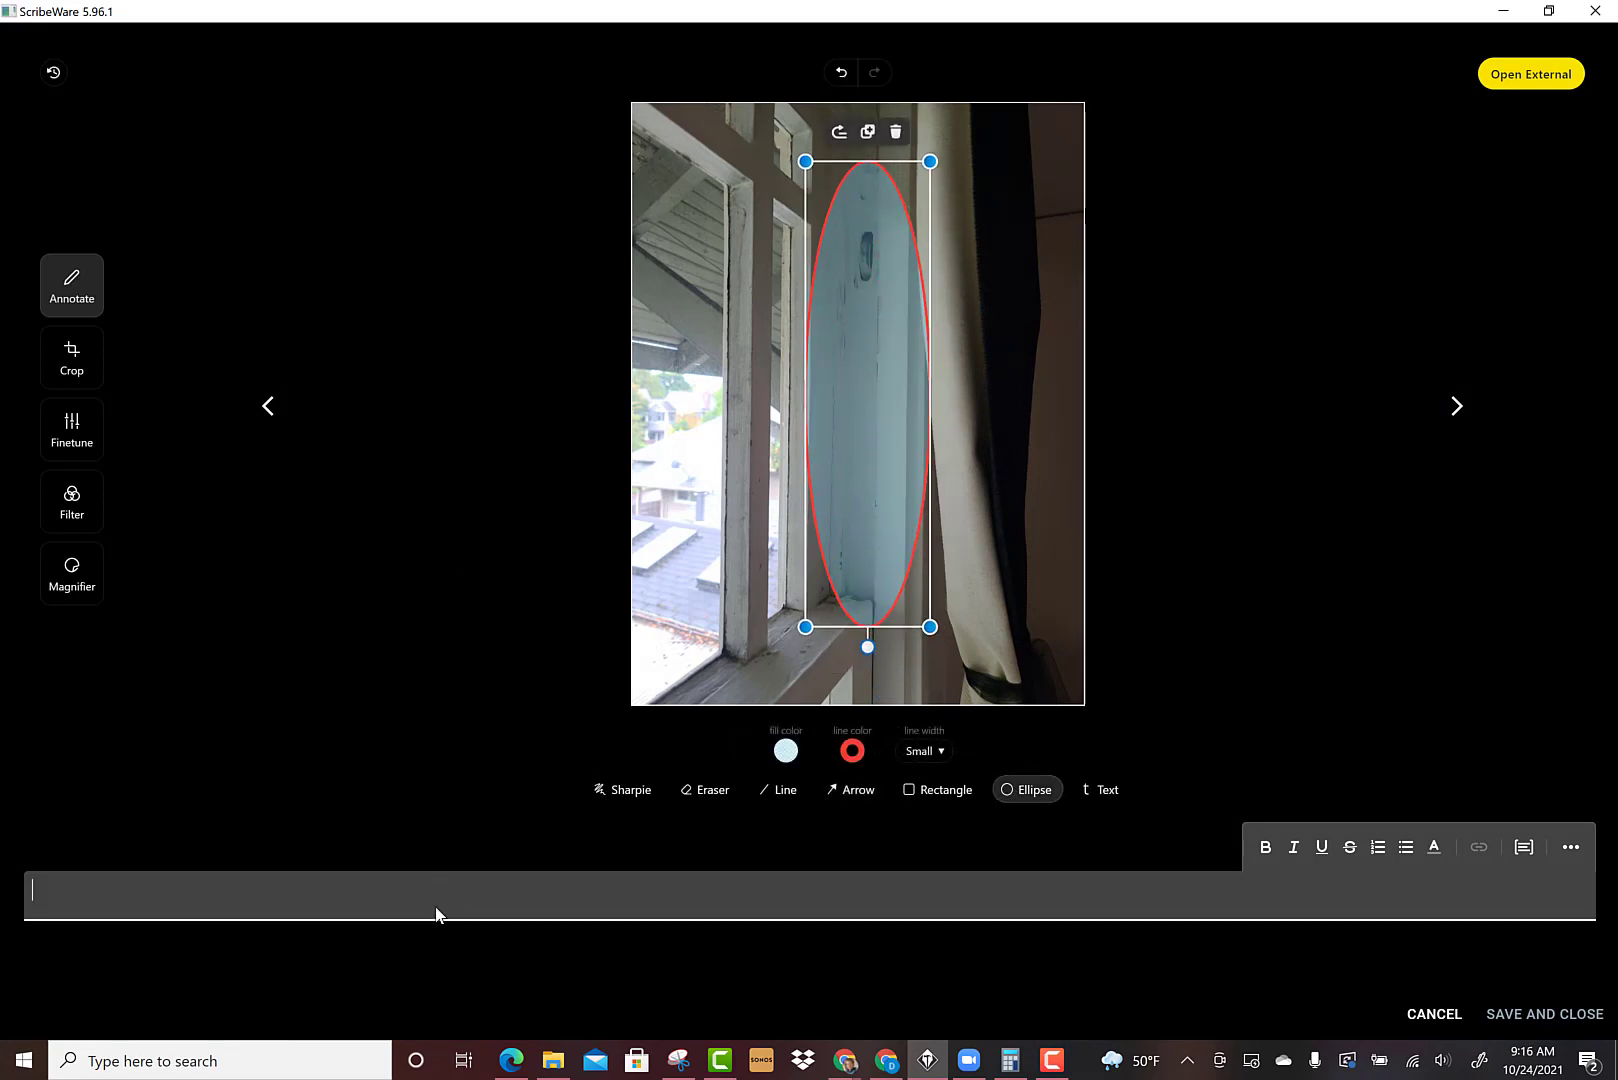
pyautogui.write('Missing sash ropes - west be')
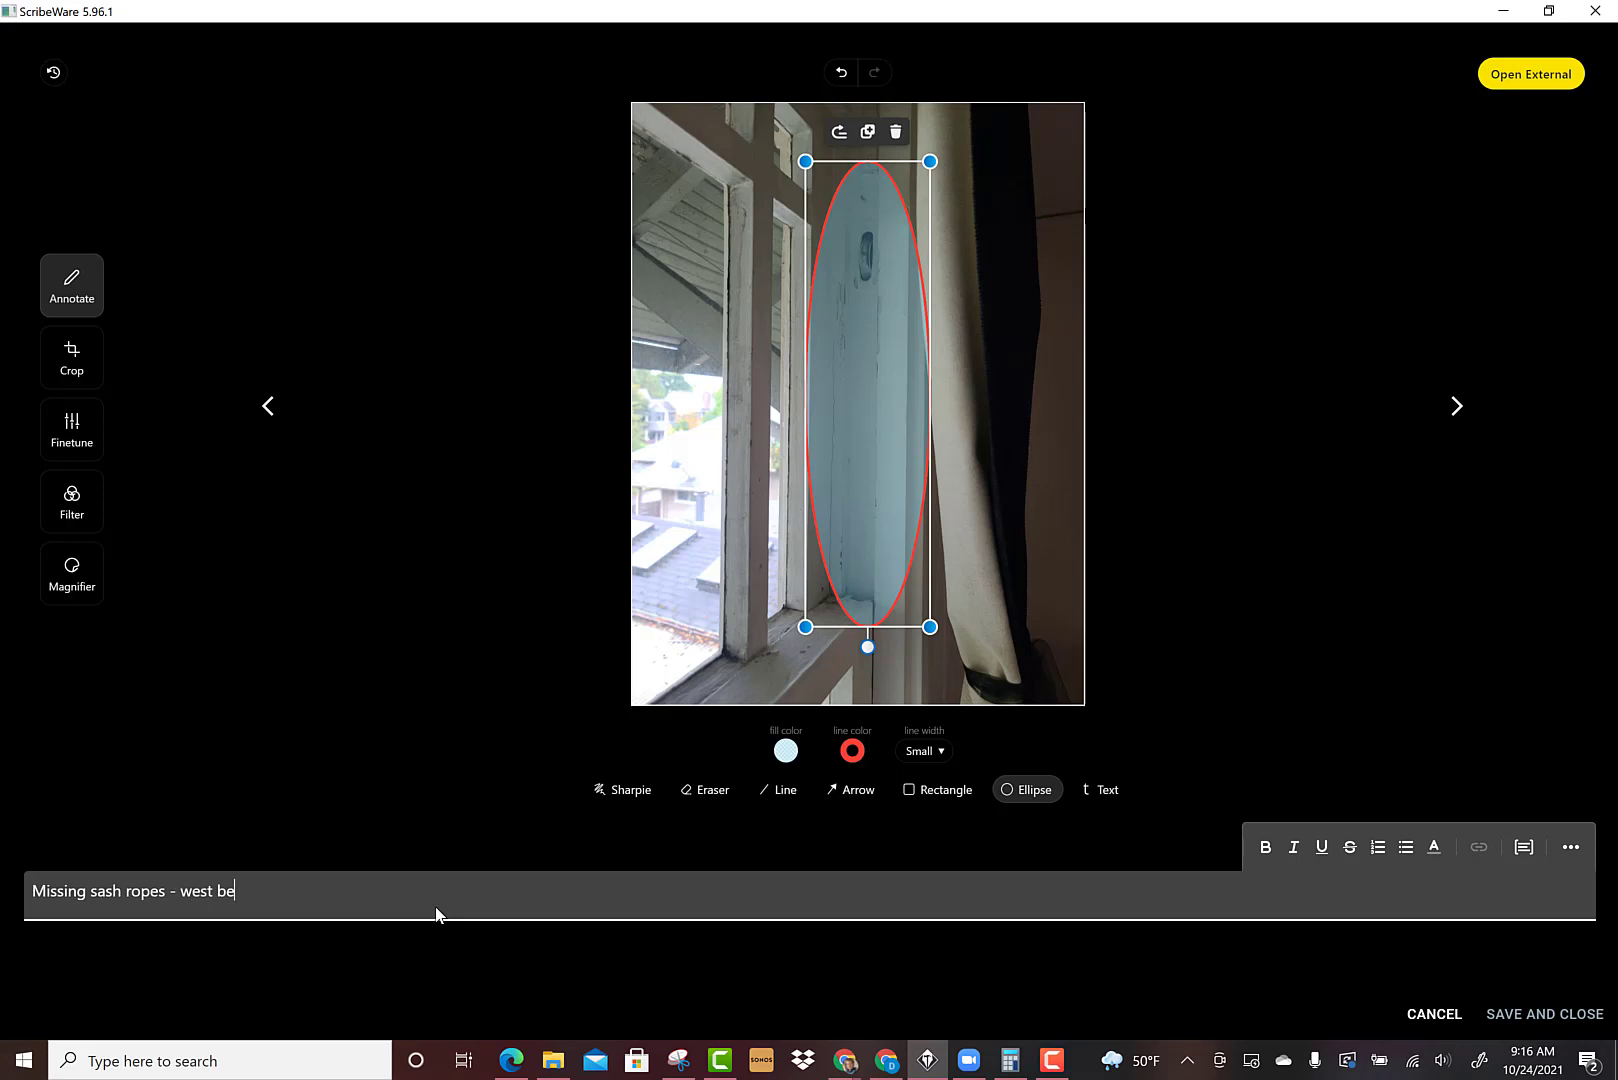
pyautogui.write('droom')
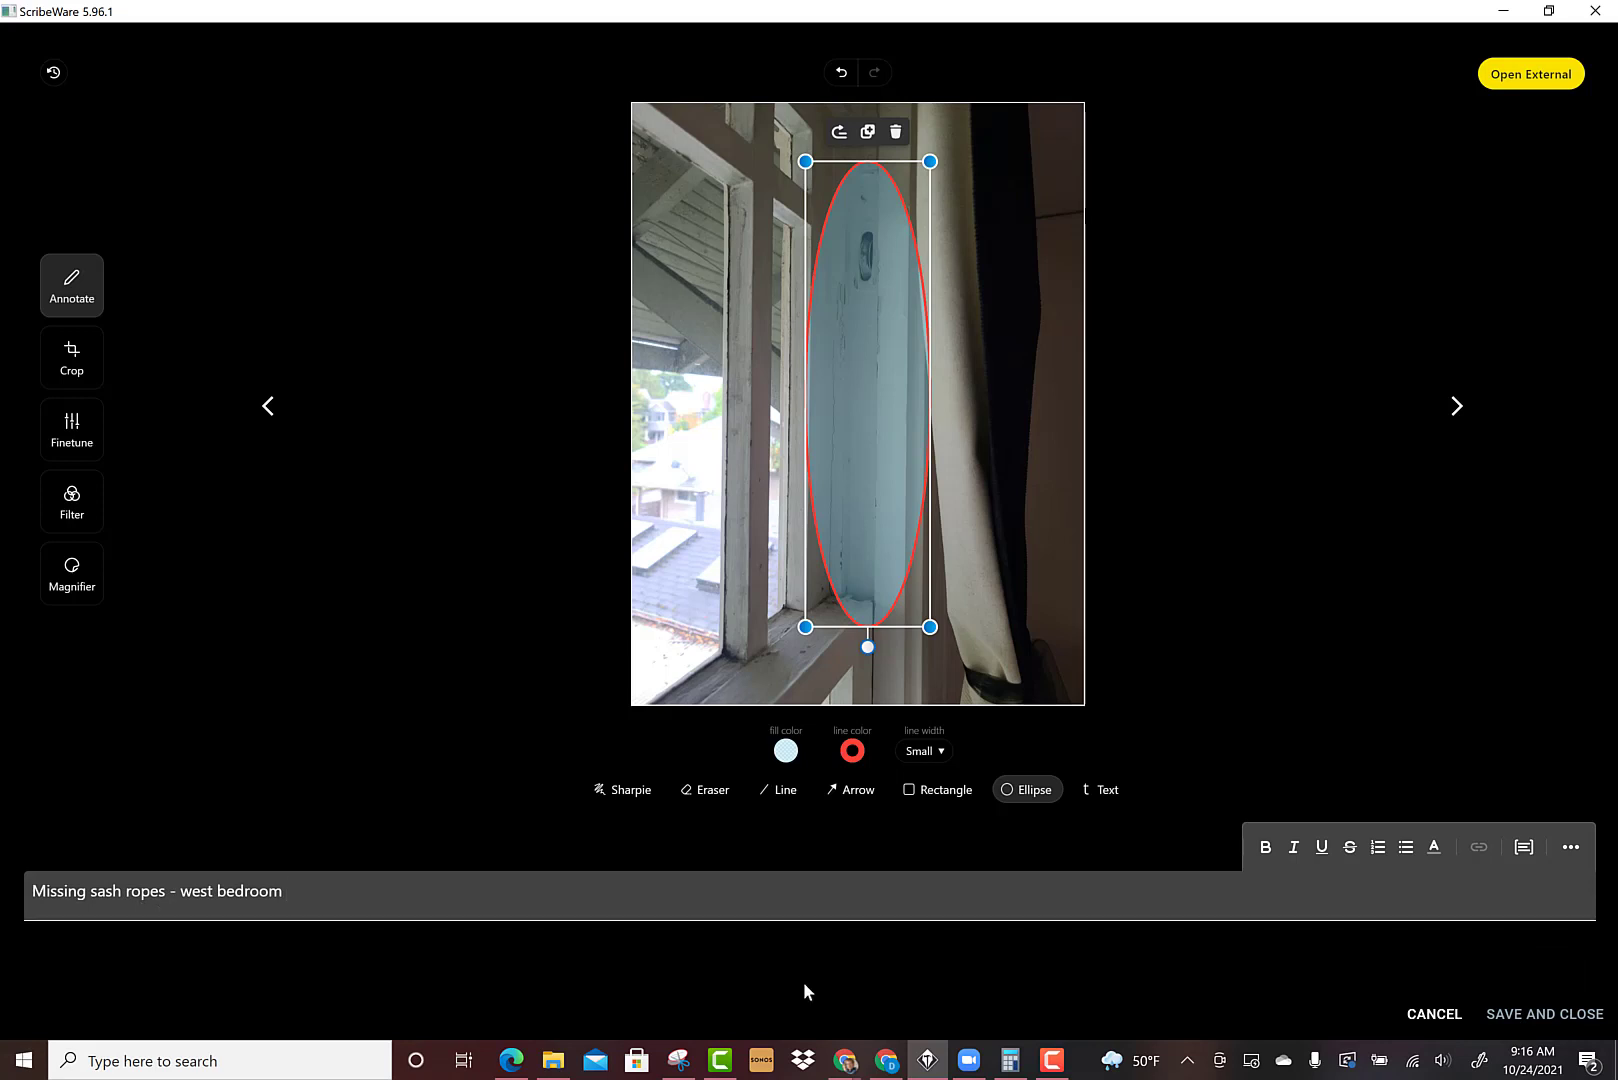
pyautogui.click(1565, 1018)
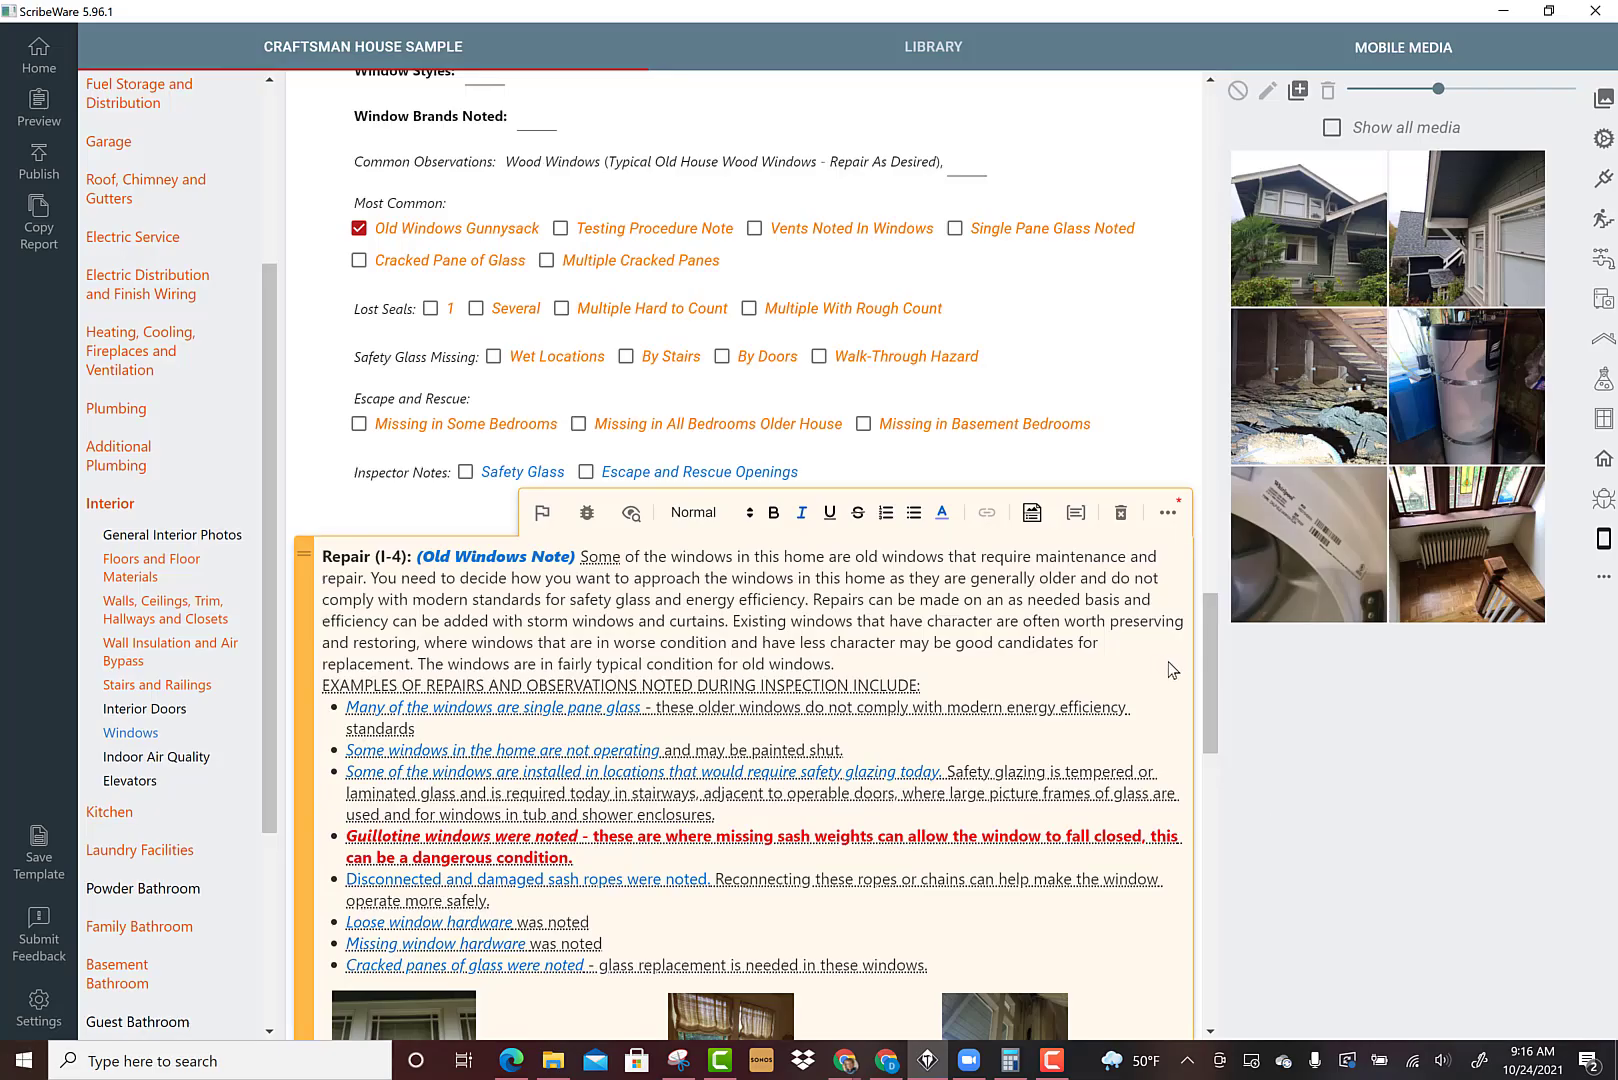
pyautogui.moveTo(1203, 652); pyautogui.dragTo(1218, 786)
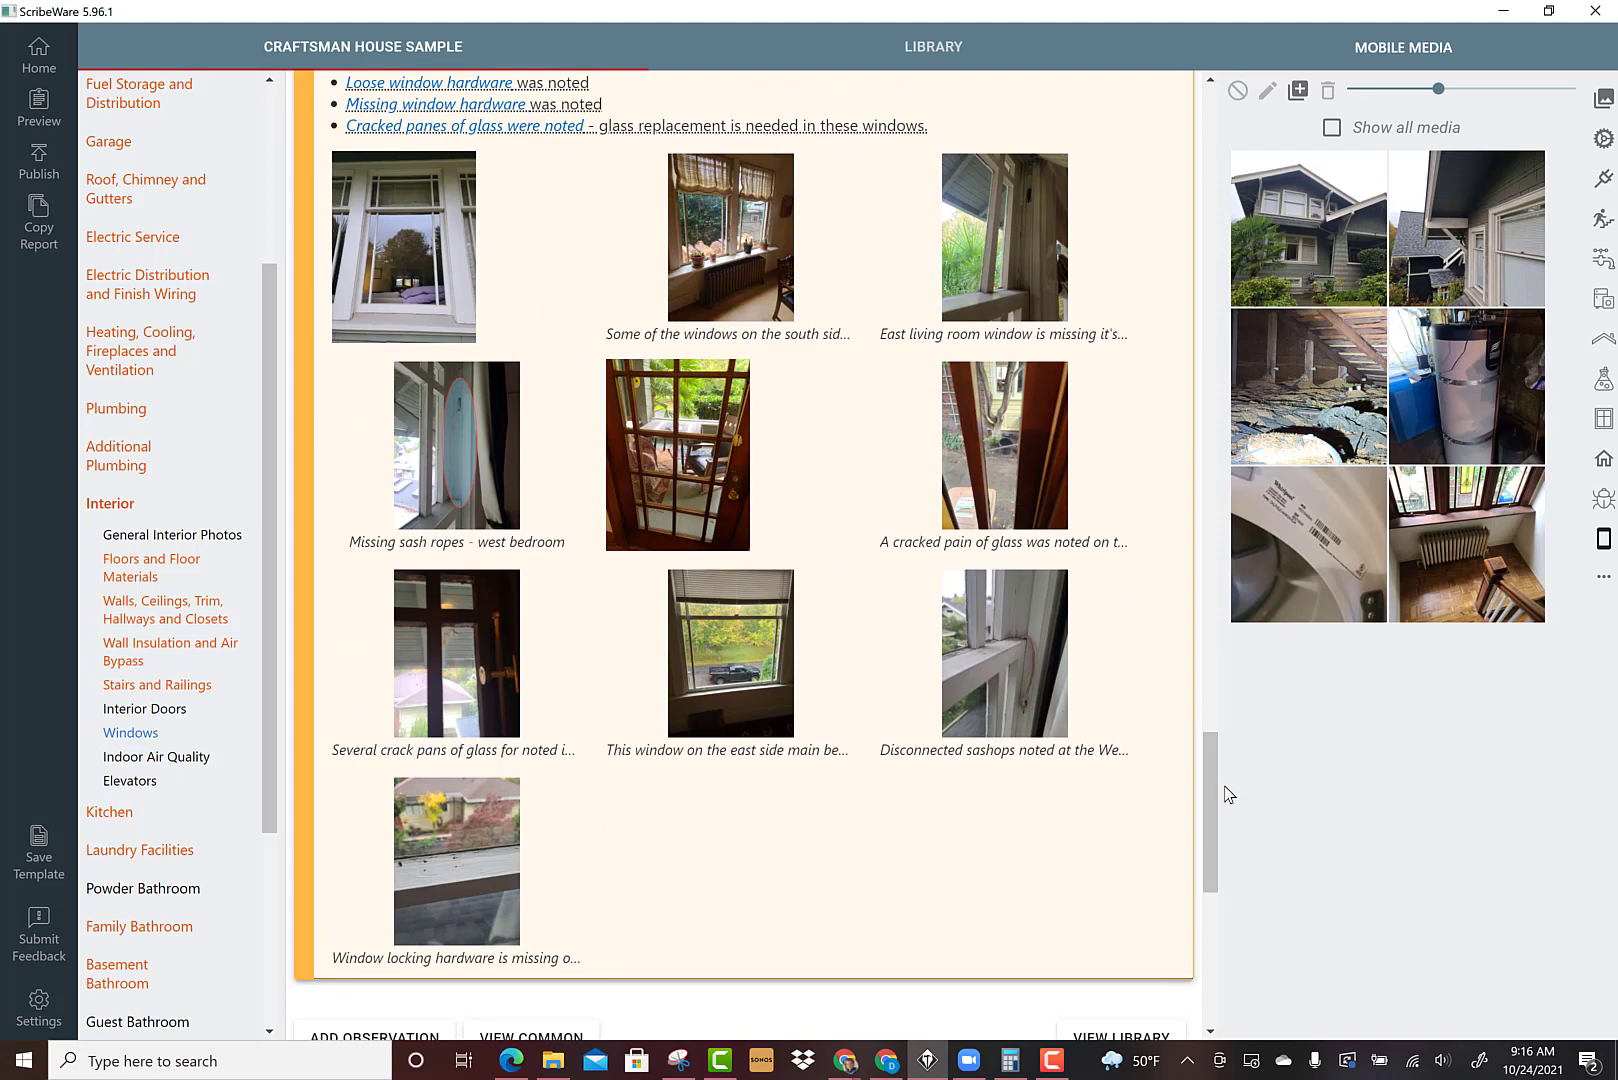
pyautogui.moveTo(1207, 808); pyautogui.dragTo(1213, 740)
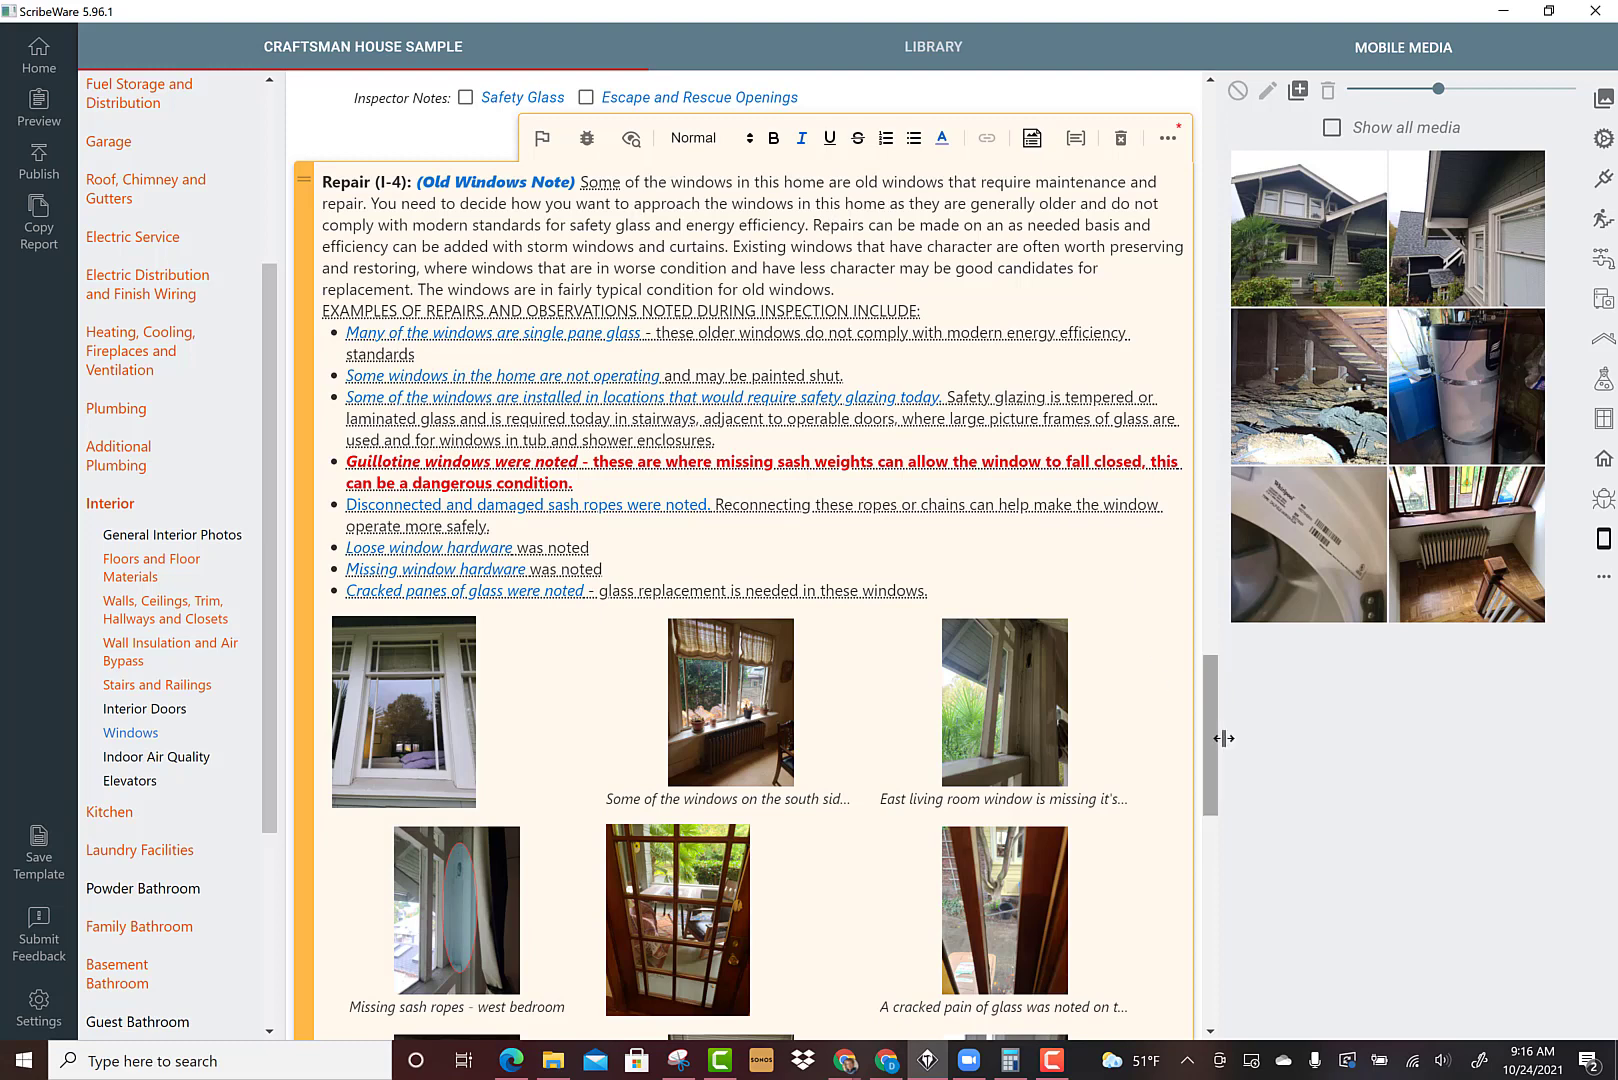
pyautogui.moveTo(1209, 756)
pyautogui.mouseDown()
pyautogui.moveTo(1207, 711)
pyautogui.moveTo(1207, 730)
pyautogui.mouseUp()
pyautogui.scroll(1, 1207, 711)
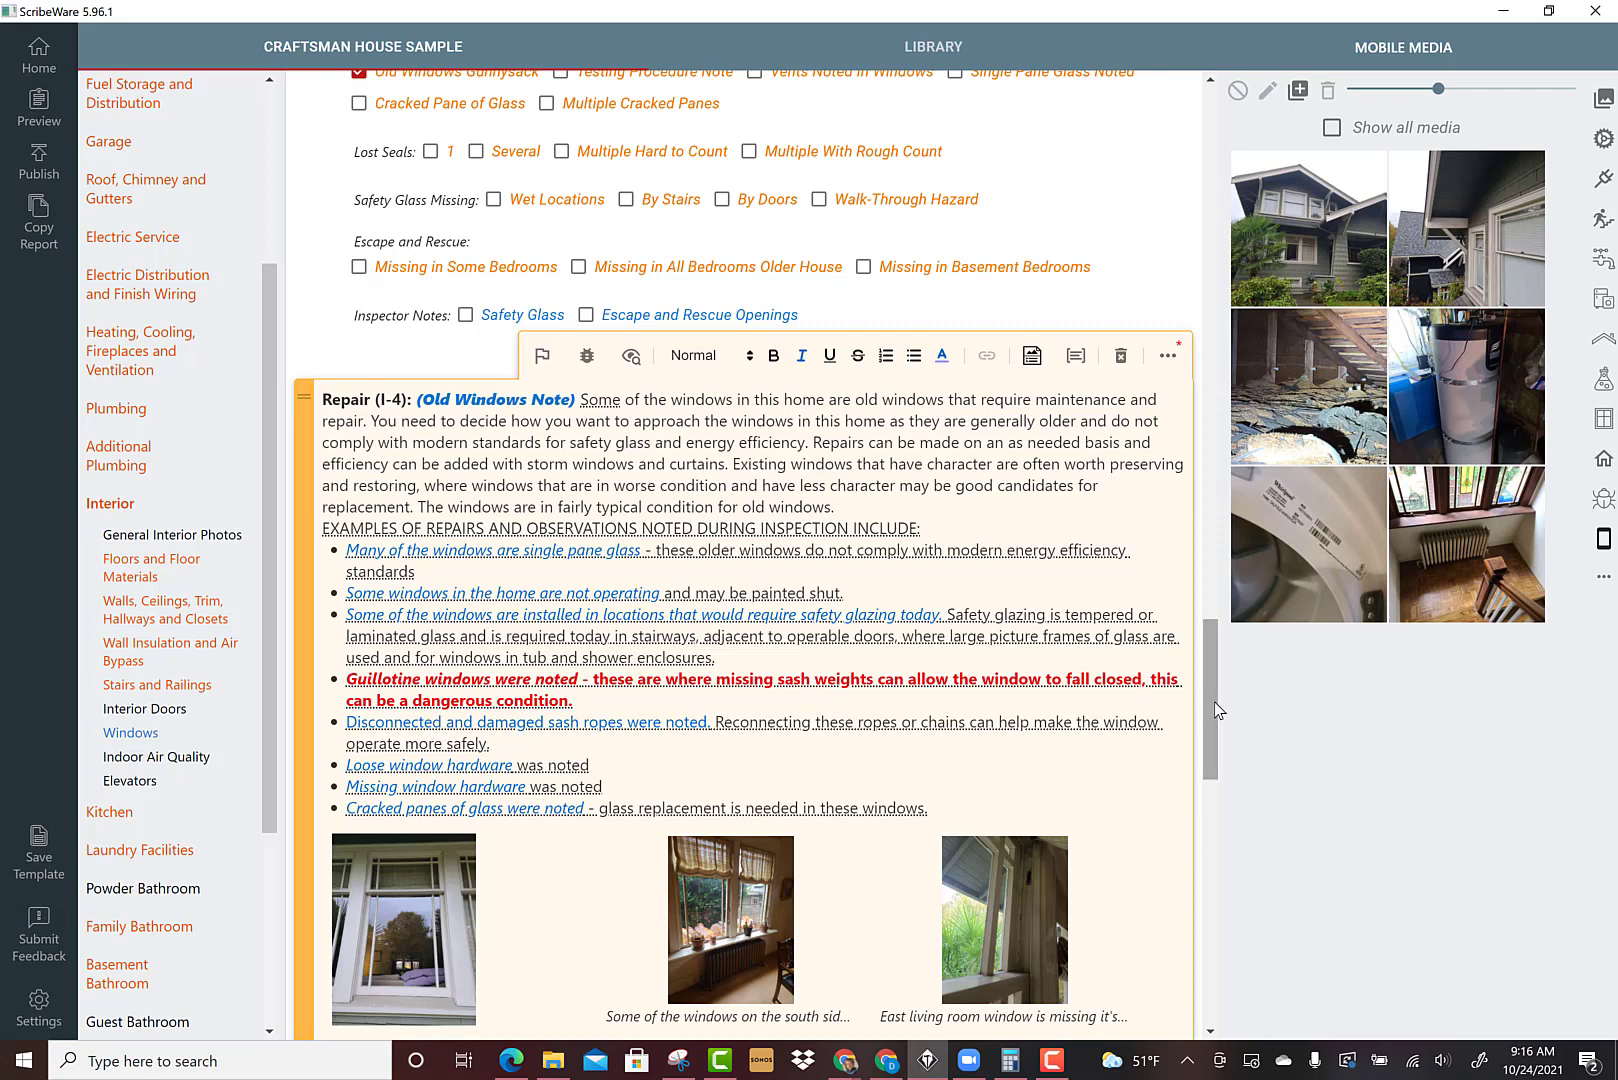
pyautogui.moveTo(1210, 705); pyautogui.dragTo(1208, 743)
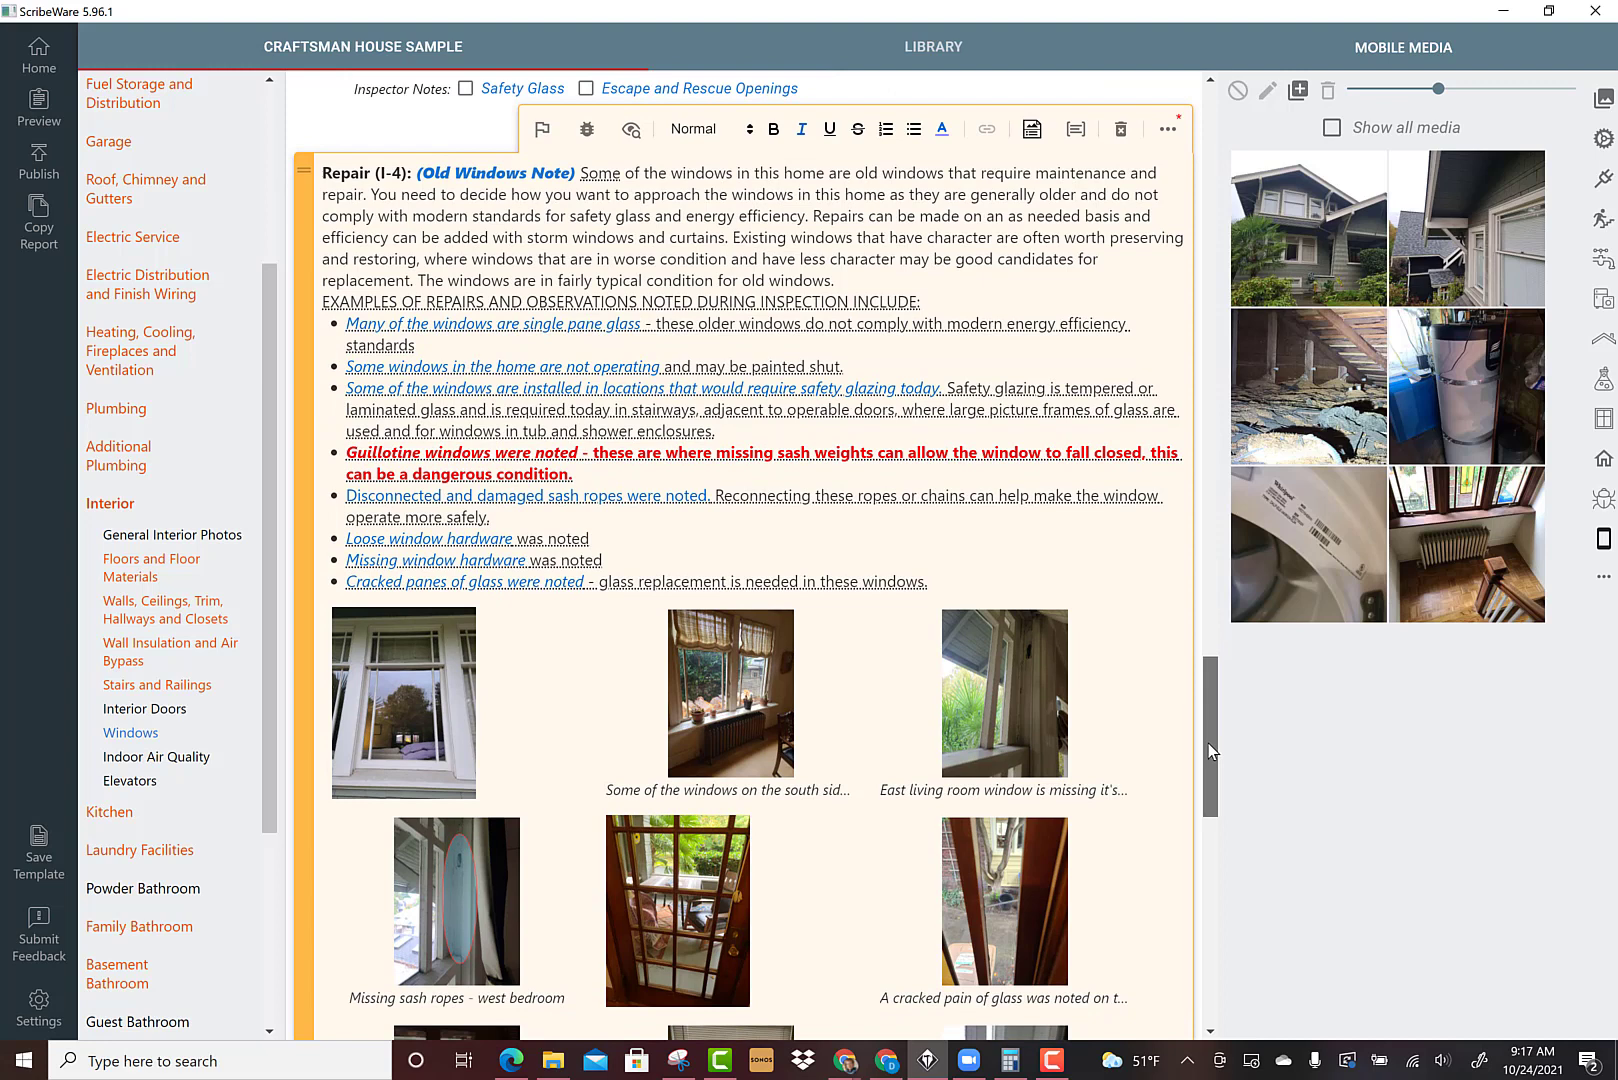
pyautogui.moveTo(1208, 743)
pyautogui.mouseDown()
pyautogui.moveTo(1208, 798)
pyautogui.moveTo(1208, 730)
pyautogui.mouseUp()
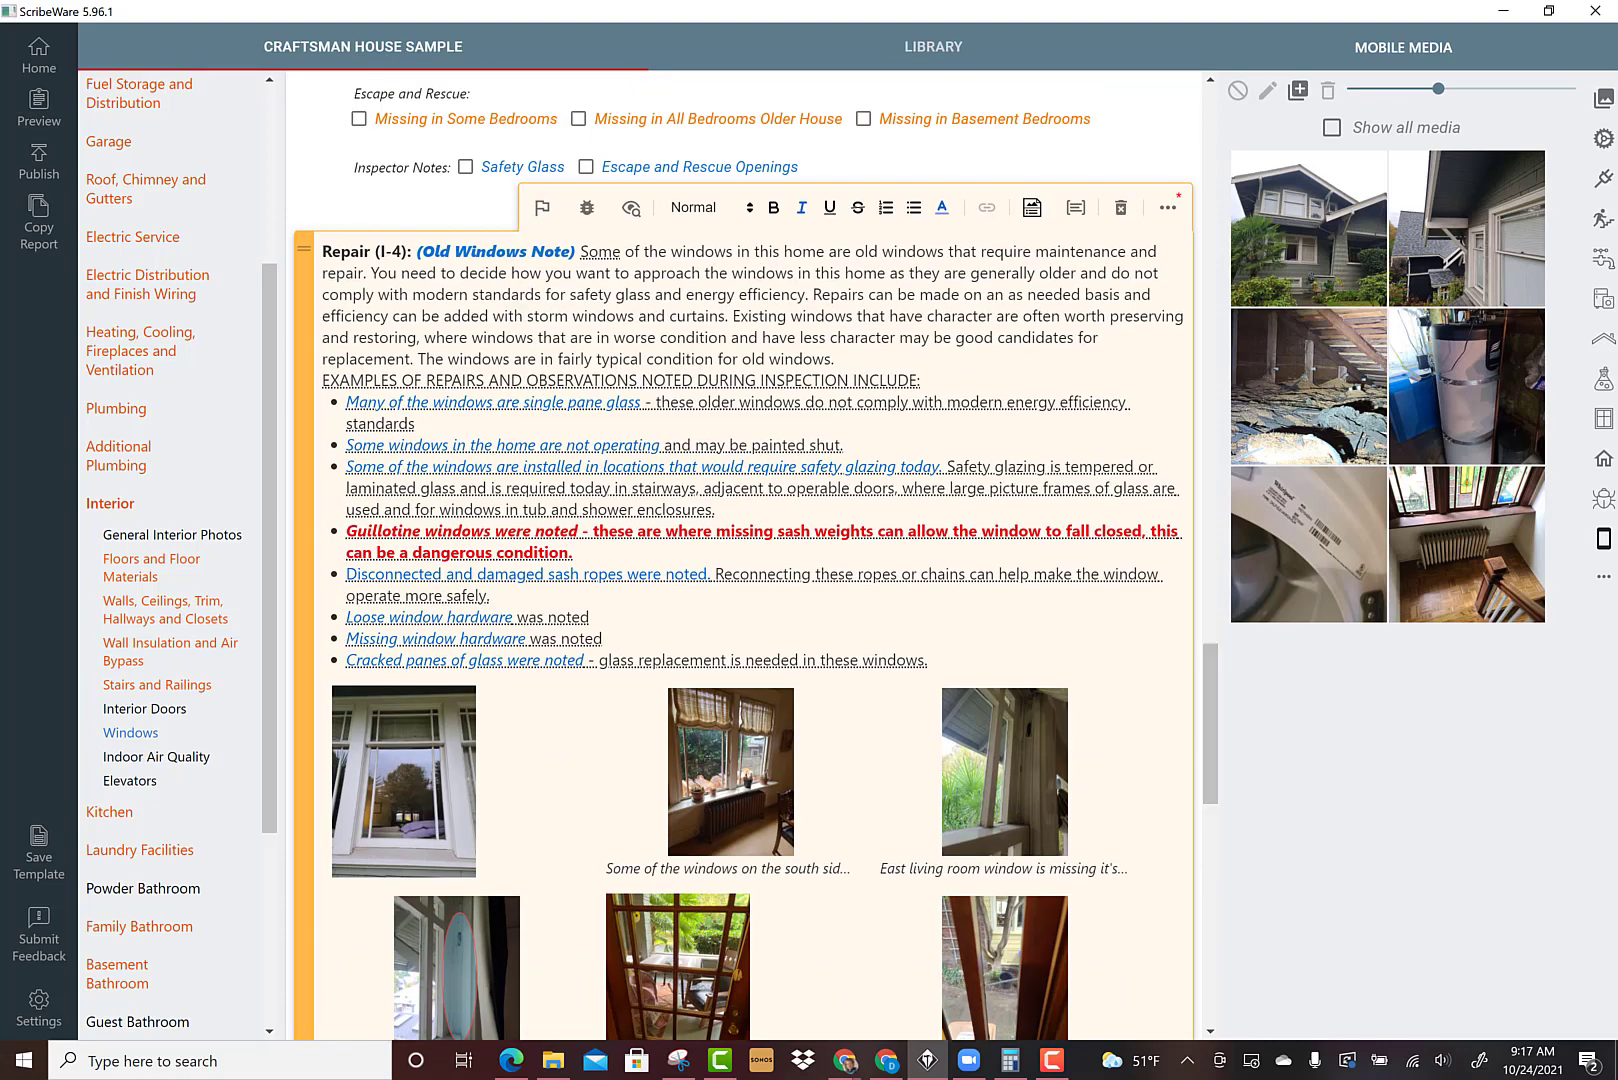